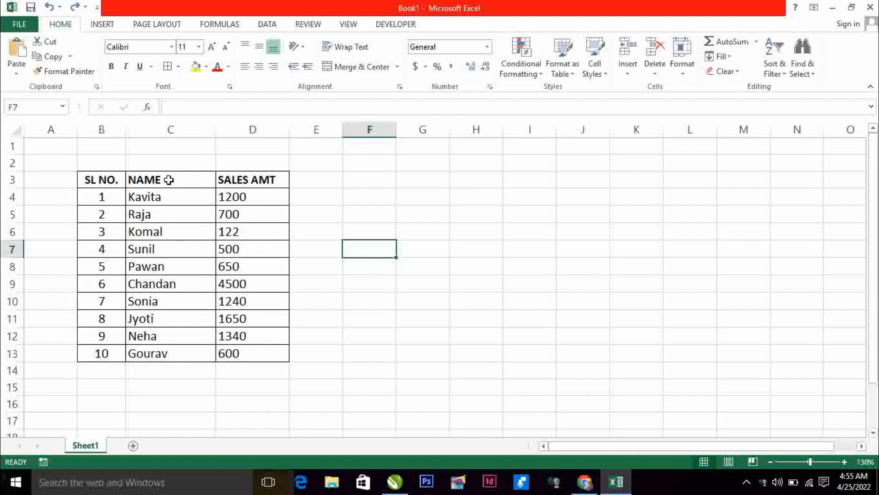
left_click_drag(169, 180, 168, 354)
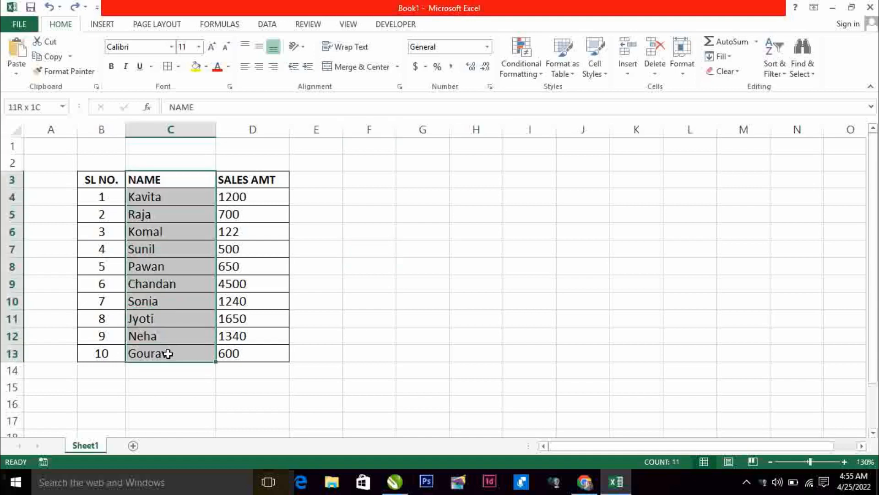
left_click(275, 178)
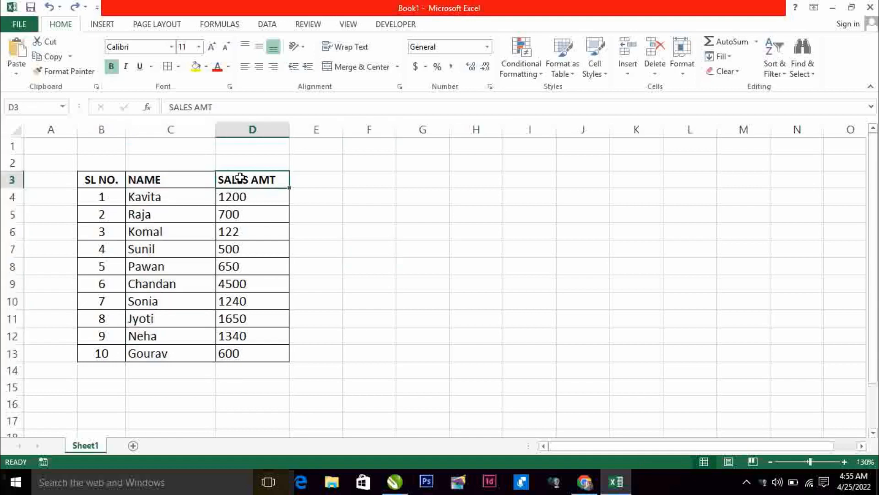
left_click(271, 200)
left_click(261, 219)
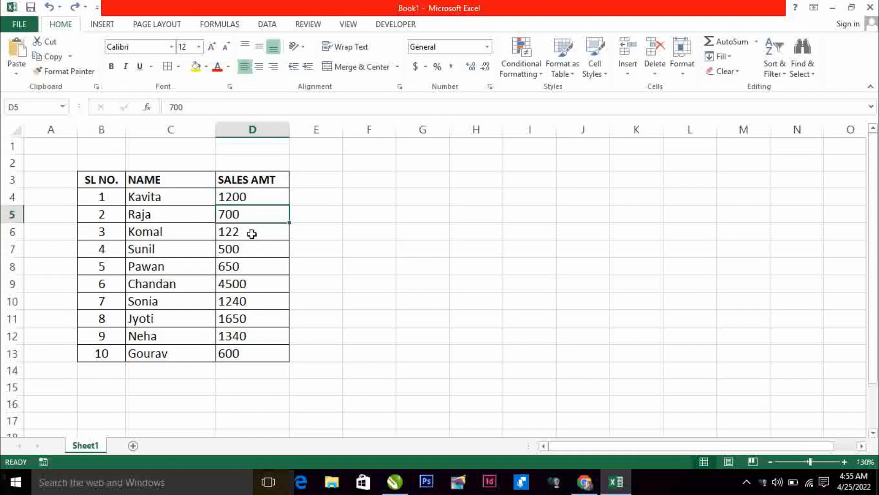
left_click(254, 232)
left_click(258, 176)
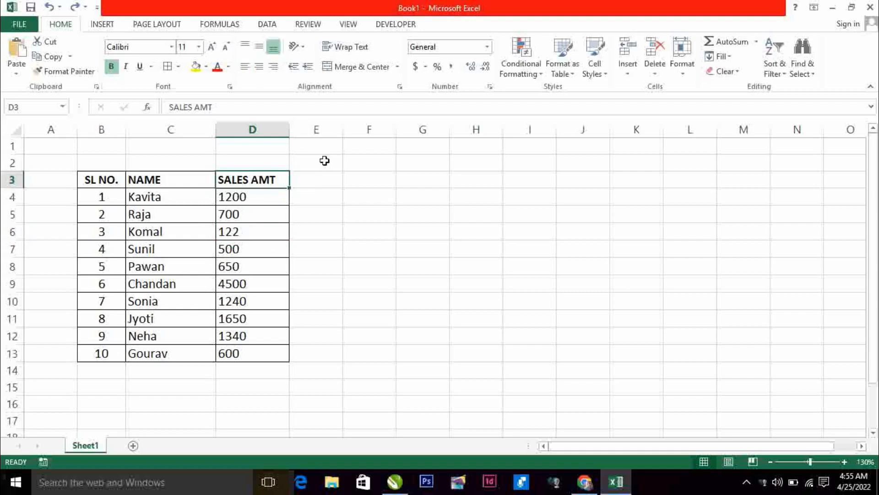
Add the column heading "Dis." in cell E3, next to SALES AMT.
left_click(318, 179)
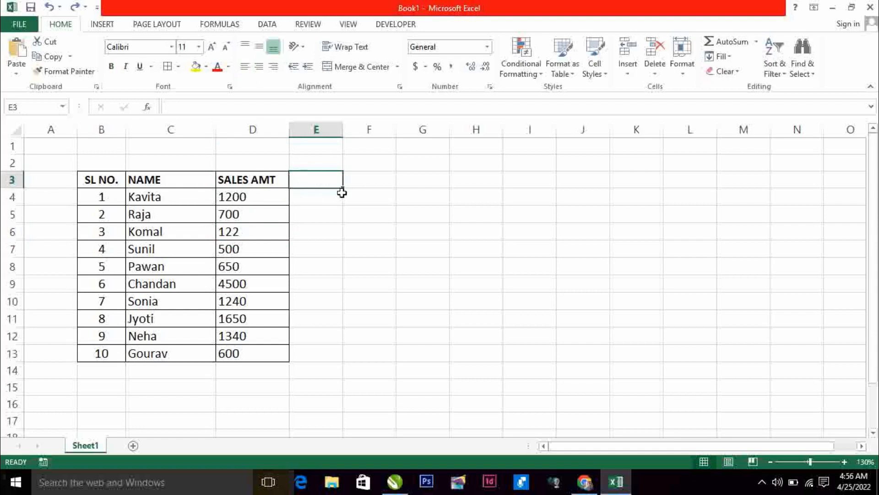
type("Disc")
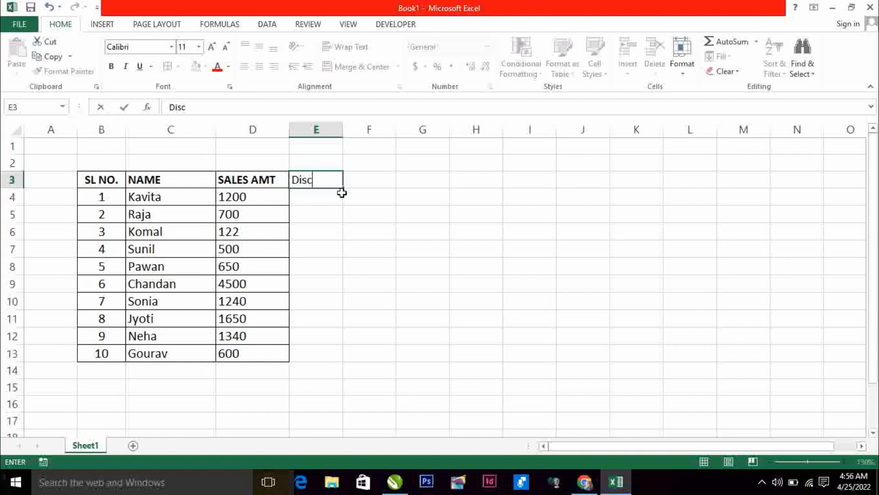
key("BackSpace")
type(".")
key("Return")
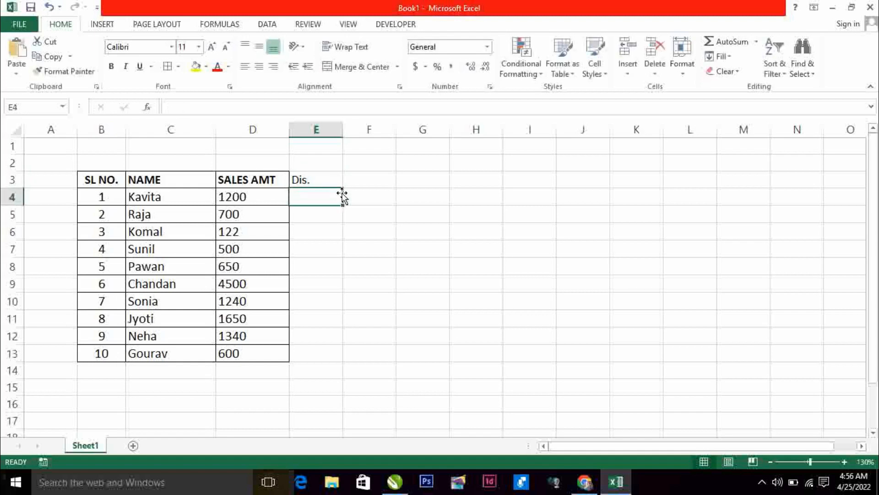
left_click(316, 176)
Enter a discount rate of 10% in cell F1 and make it bold and centred.
left_click(382, 151)
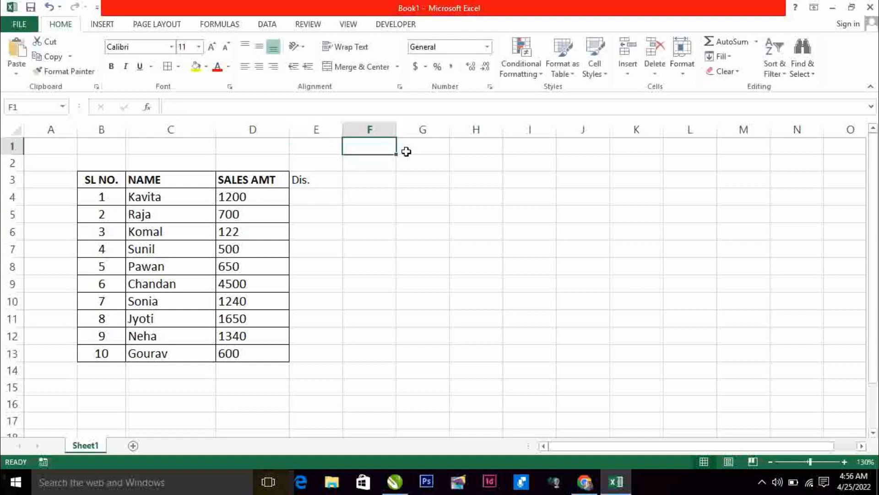
type("10%")
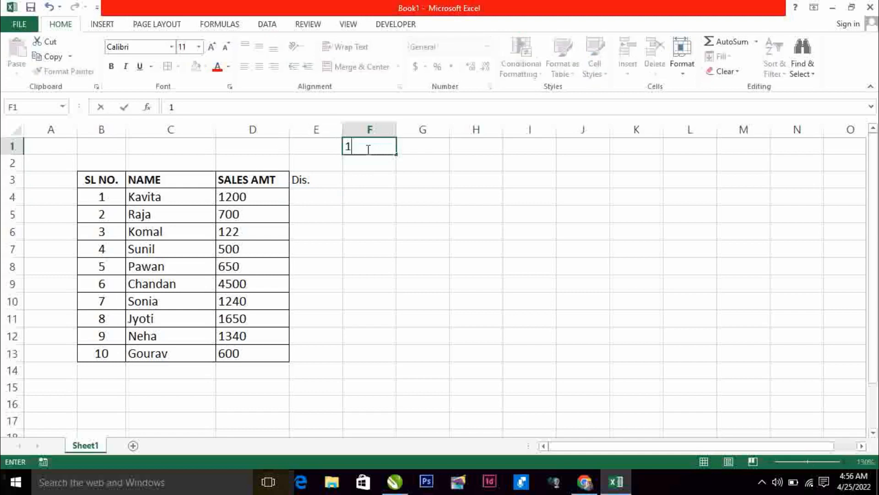
key("Return")
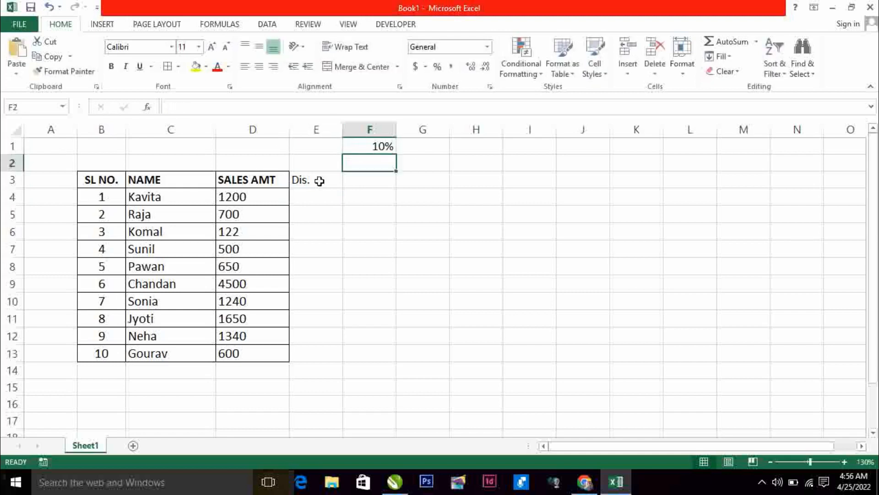
left_click(383, 145)
left_click(111, 67)
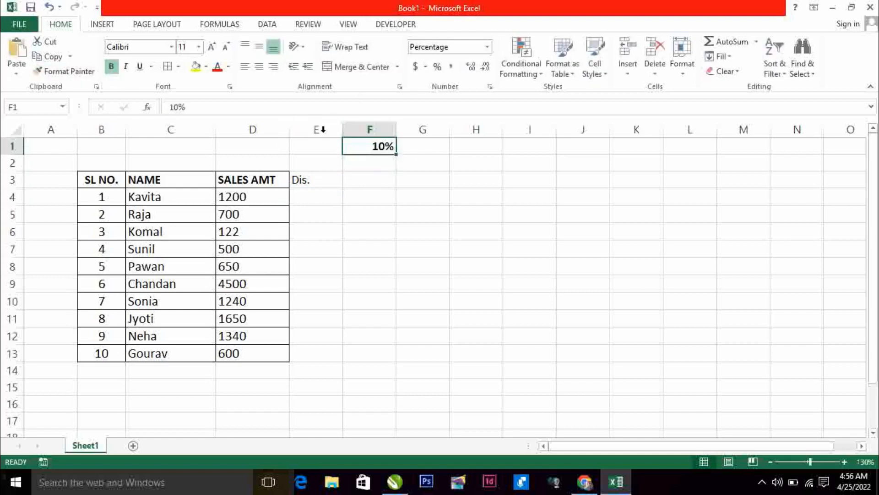
left_click(259, 67)
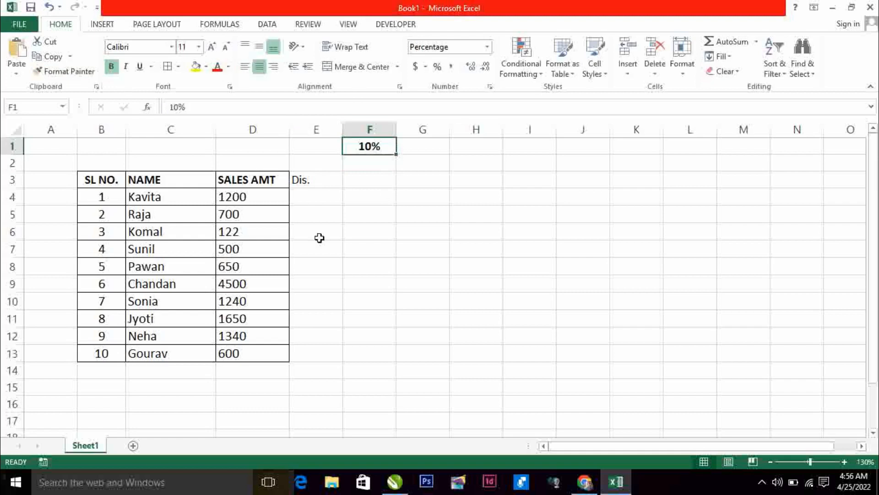
Calculate the first discount in E4 with the formula =D4*F1.
left_click(317, 195)
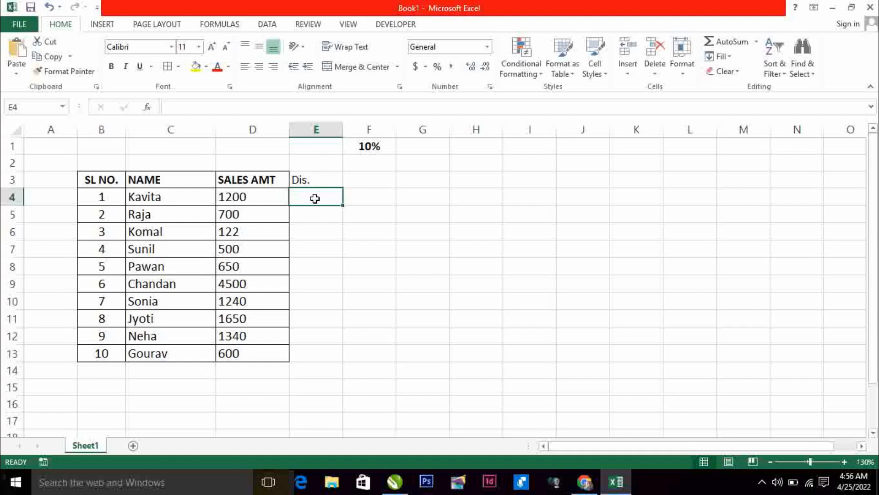
type("=")
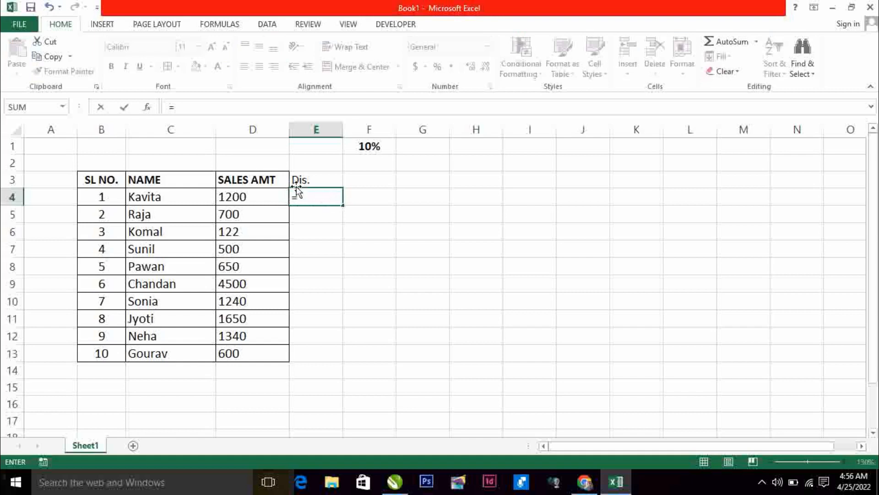
left_click(246, 197)
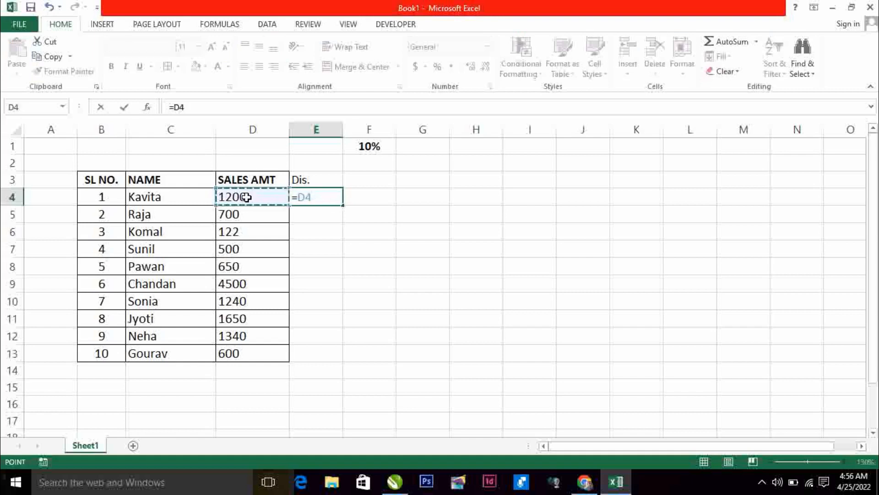
type("*")
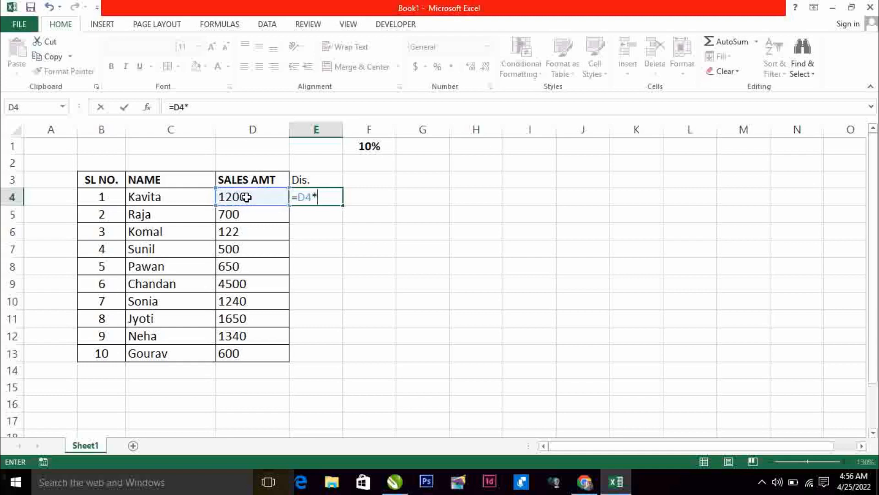
left_click(370, 146)
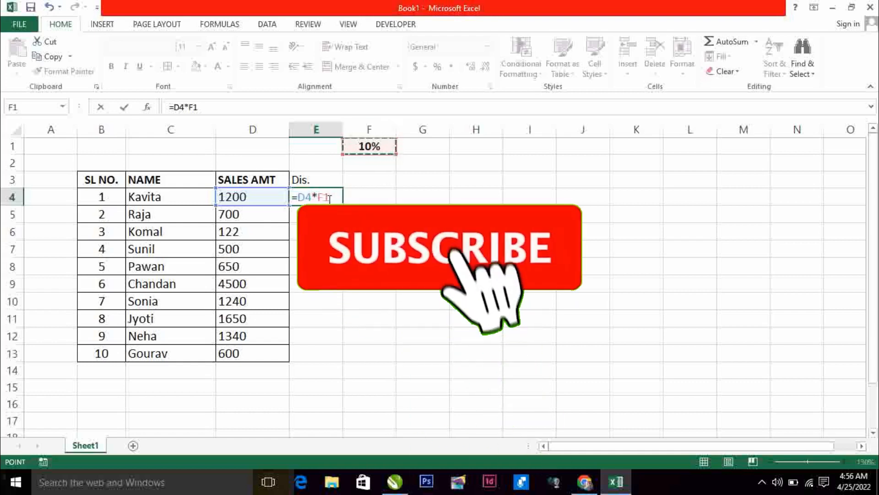
key("Return")
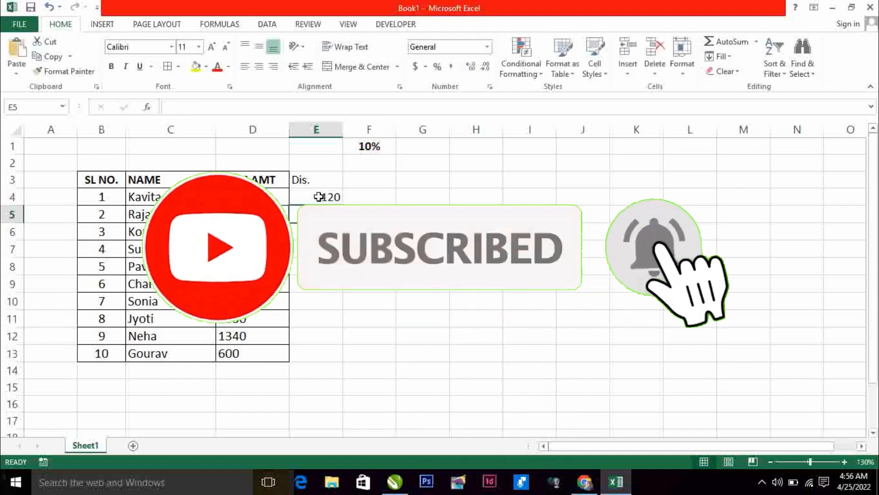
Make the discount in E4 bold and fill its formula down through E13.
left_click(314, 196)
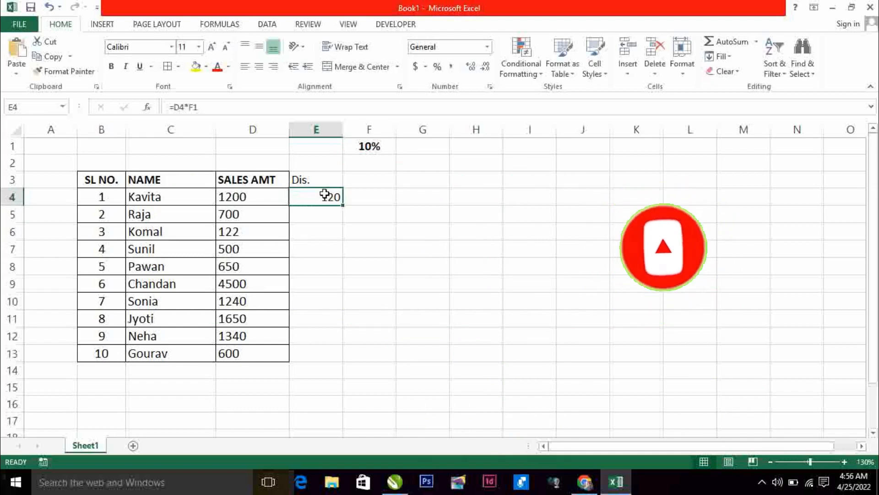
left_click(222, 196)
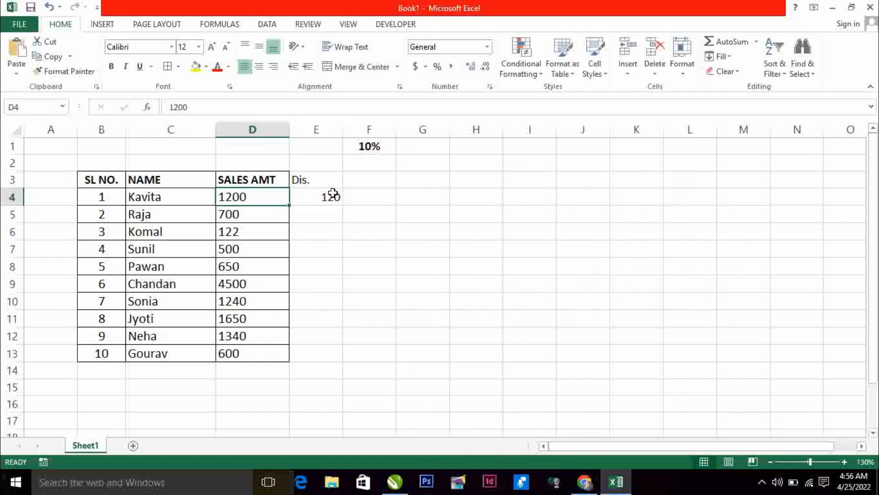
left_click(318, 196)
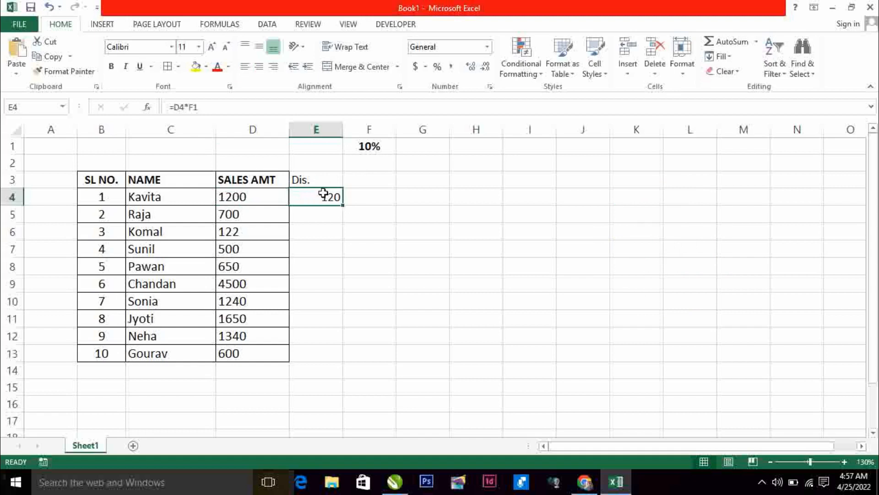
left_click(111, 66)
left_click_drag(345, 207, 342, 363)
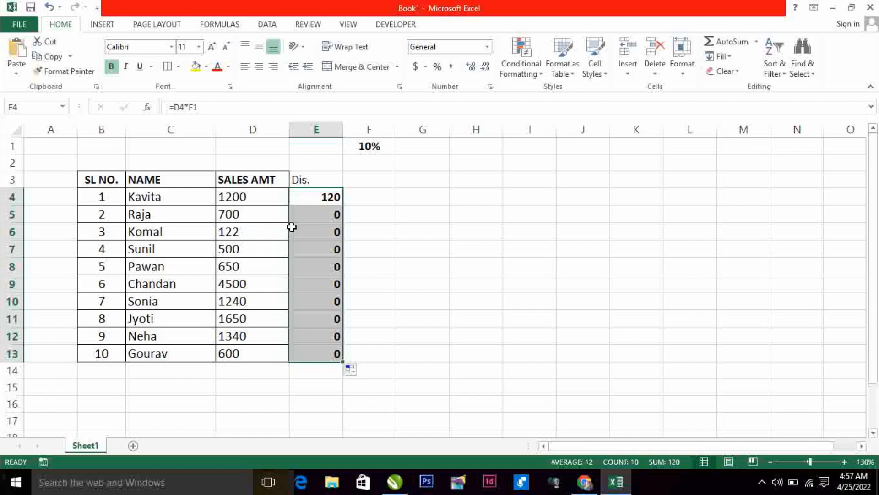
Examine which cells the copied discount formulas in E5 and E6 refer to.
left_click(322, 214)
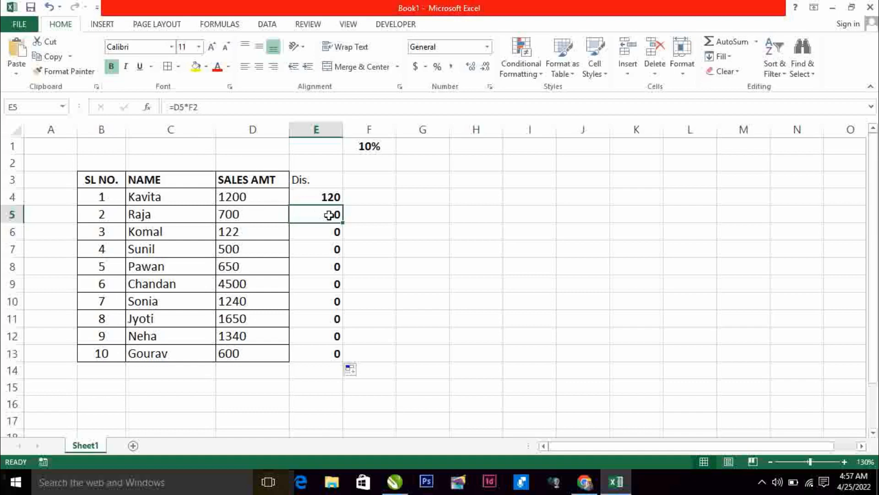
double_click(328, 215)
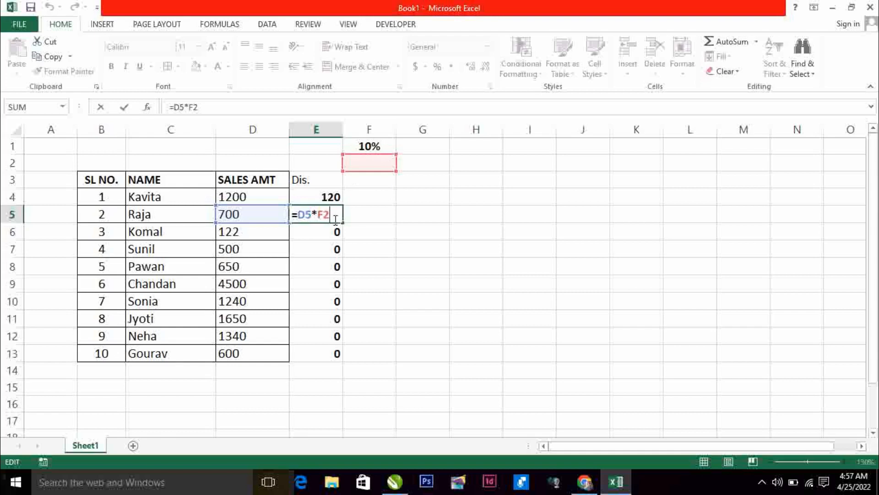
key("Return")
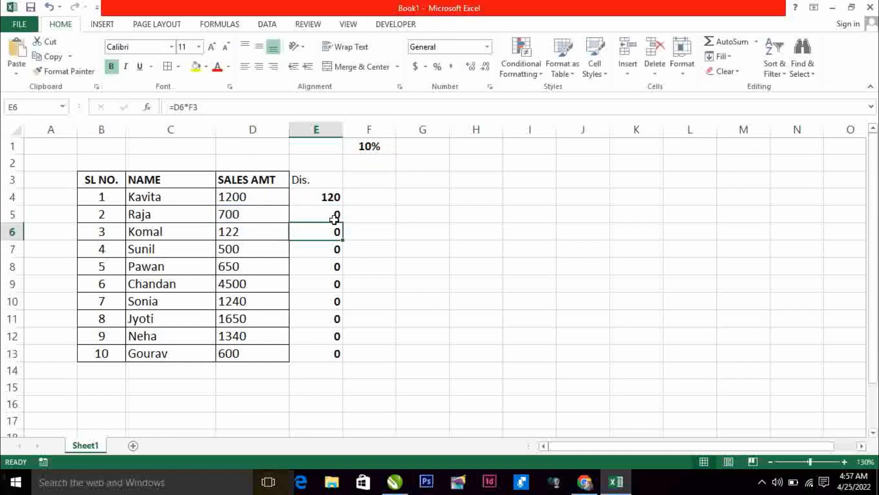
double_click(334, 229)
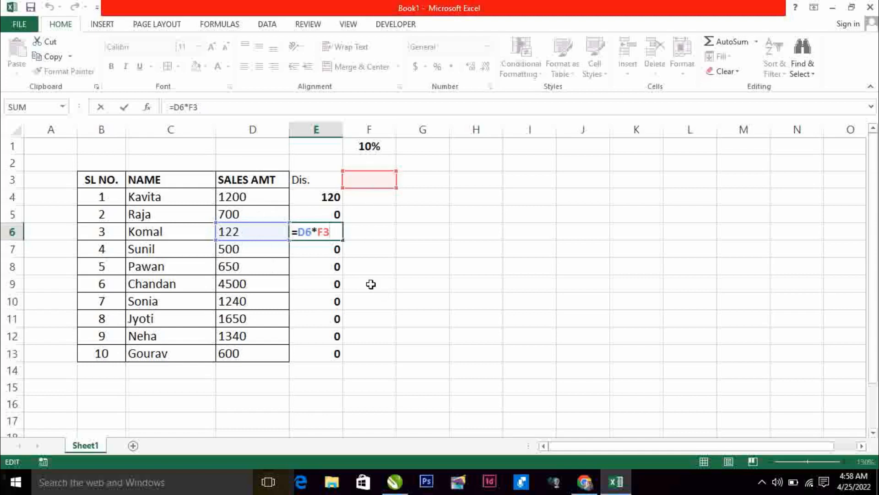
key("Return")
left_click(330, 229)
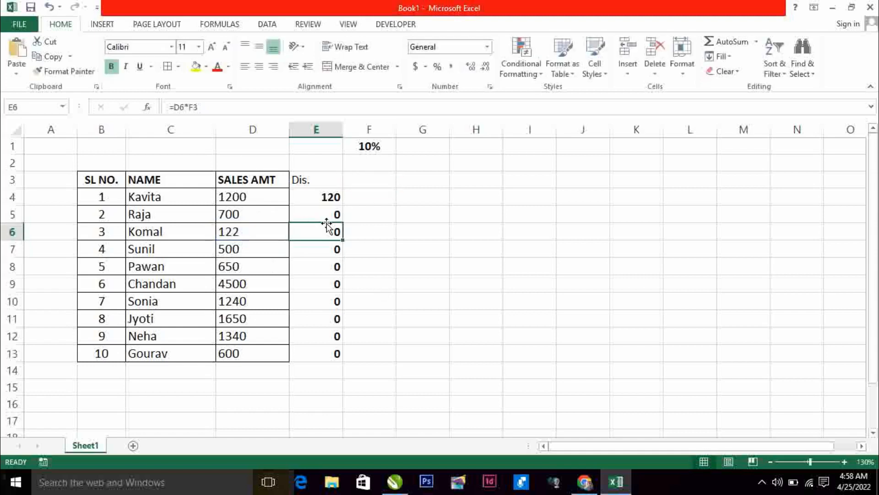
left_click(329, 212)
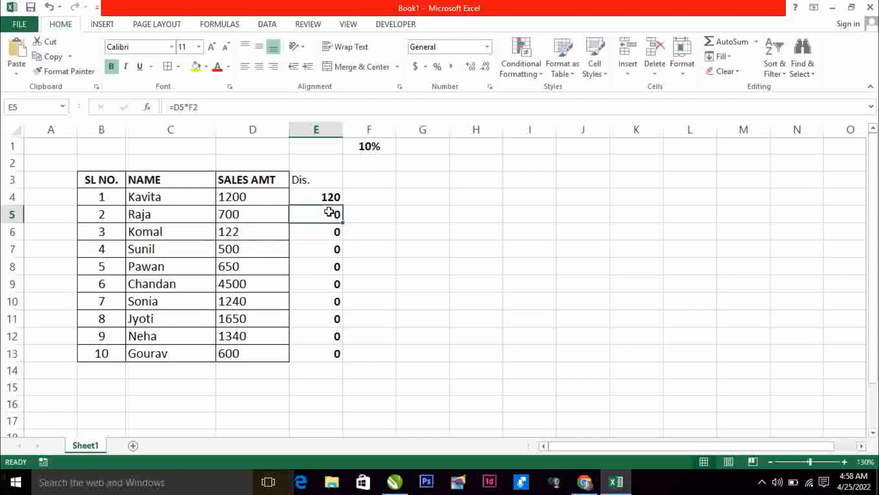
Lock the rate's row in the E4 formula as =D4*F$1 and fill it down again through E13.
left_click(313, 196)
double_click(312, 195)
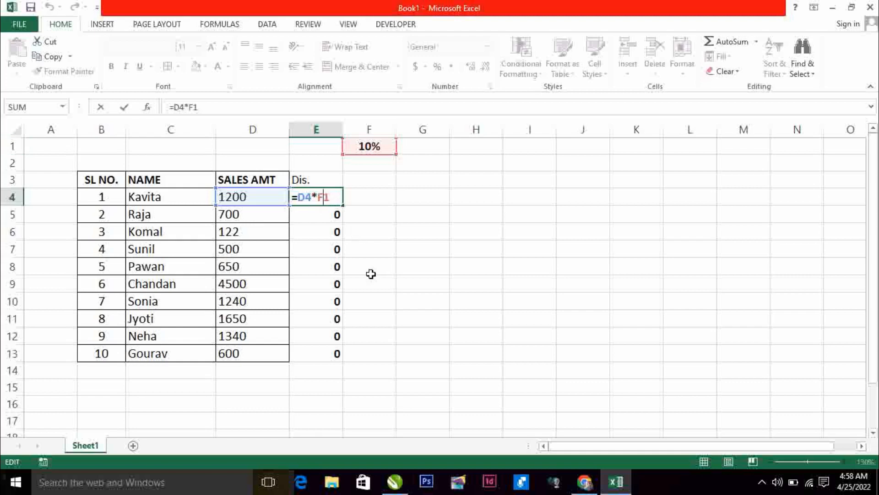
type("$")
key("Return")
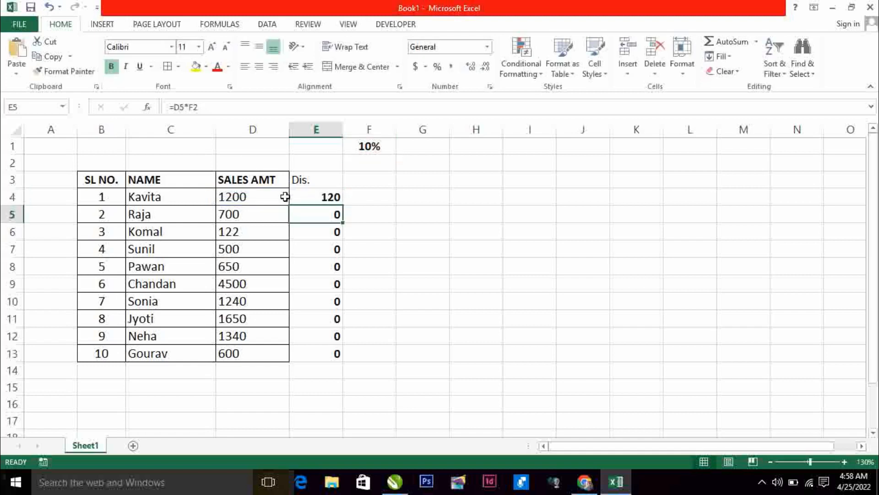
left_click(332, 199)
left_click_drag(342, 214, 349, 360)
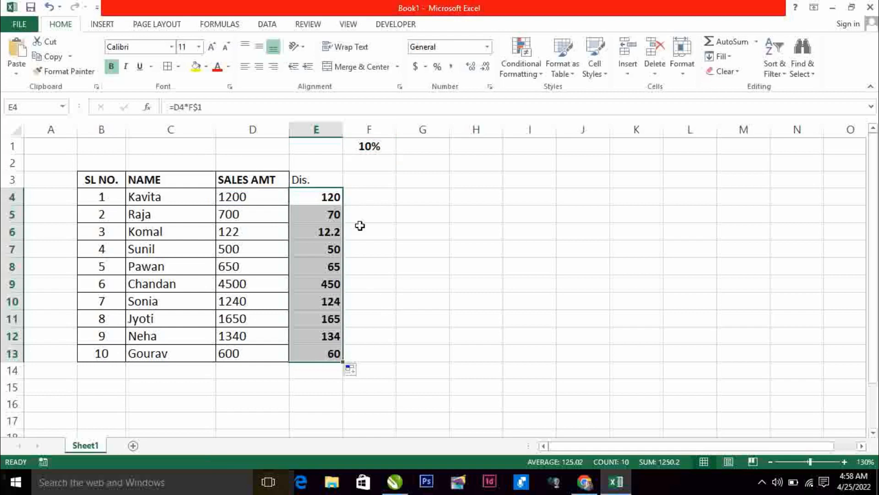
Display the sheet's formulas to check the references in the Dis. column, and return to showing values.
left_click(330, 198)
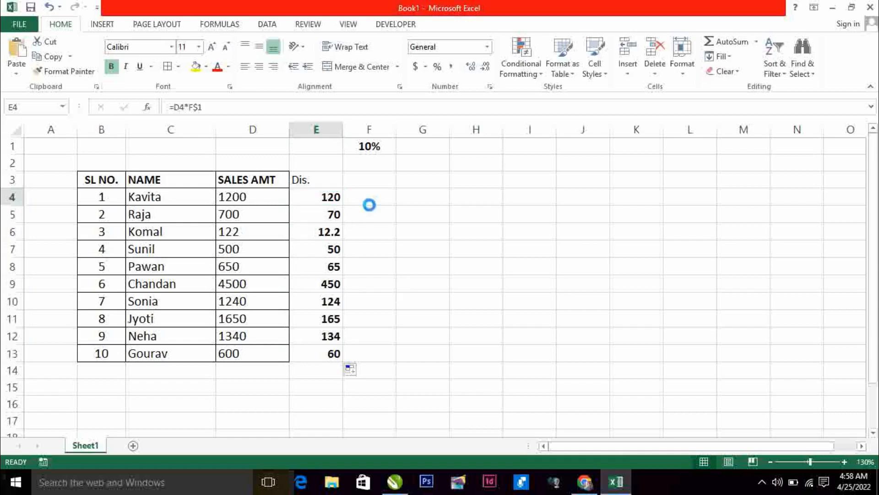
key("ctrl+grave")
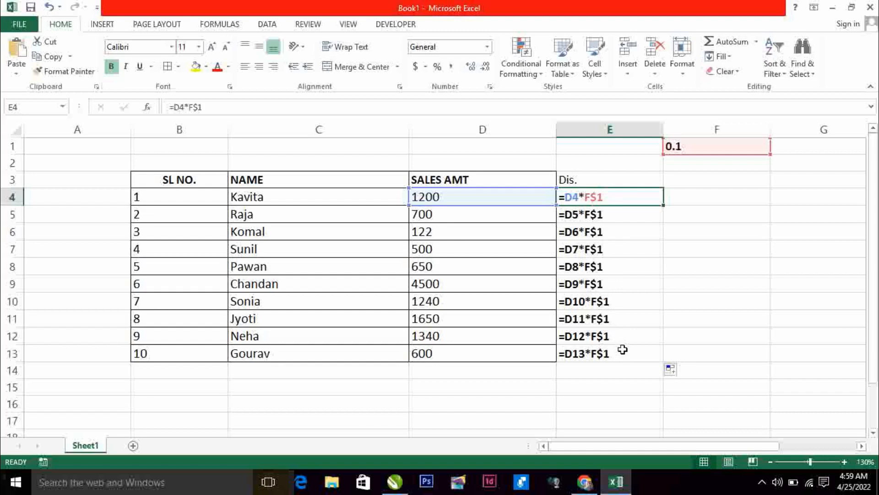
key("ctrl+grave")
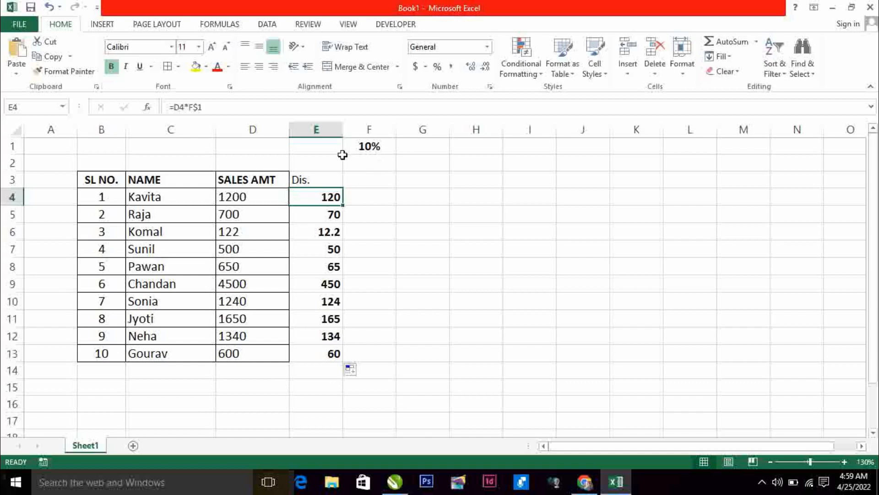
left_click(324, 183)
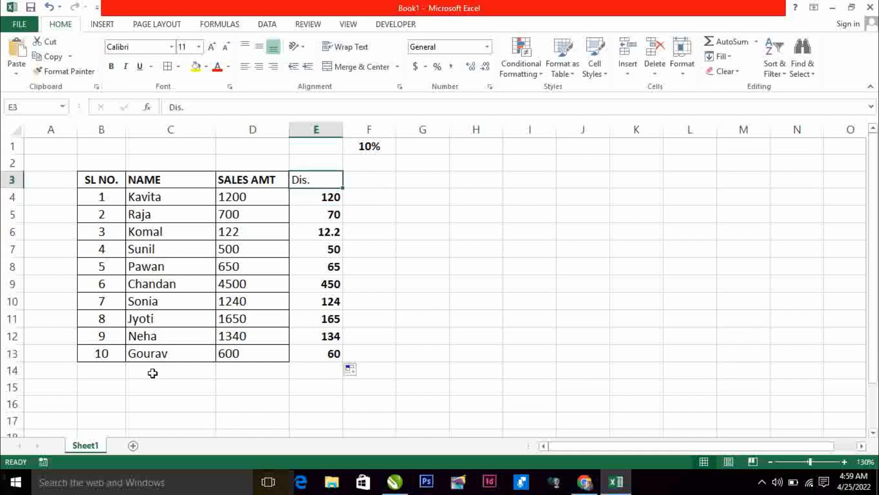
Enter the row labels Name in G3 and Sales Amt in G4, and widen column G slightly.
left_click_drag(431, 180, 765, 183)
left_click(447, 255)
left_click(440, 182)
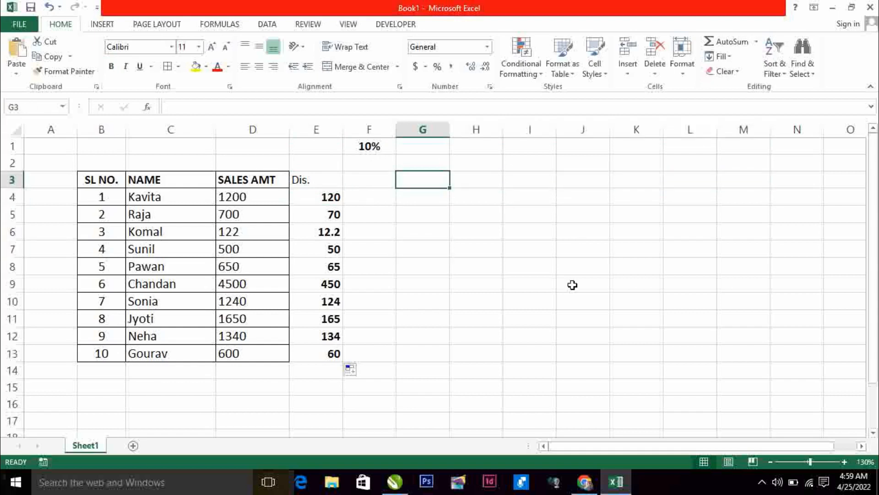
type("Name")
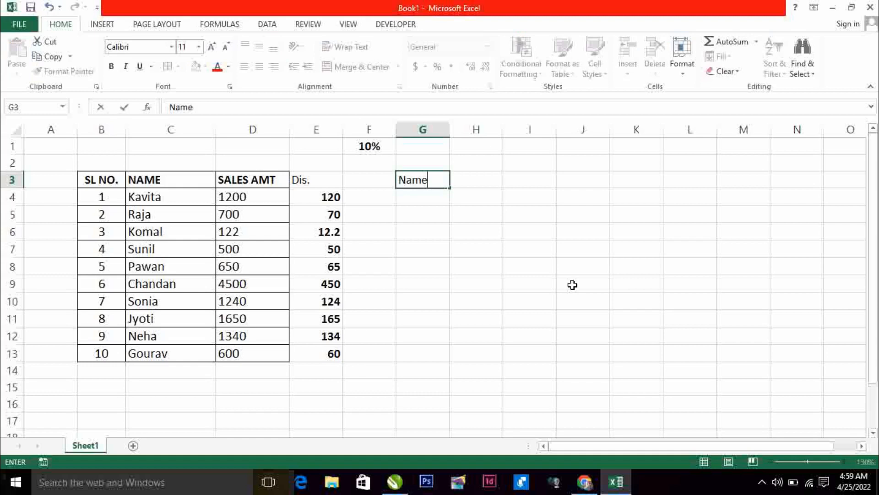
key("Return")
type("Sa")
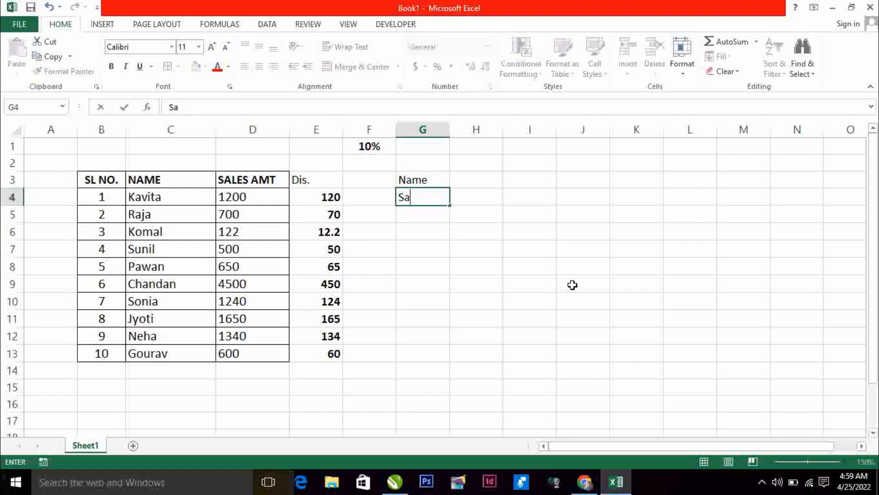
type("les Amt")
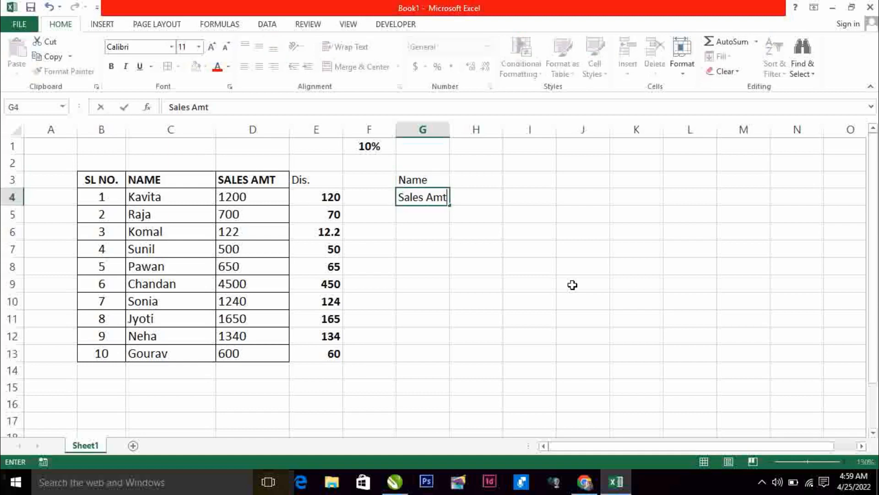
key("Return")
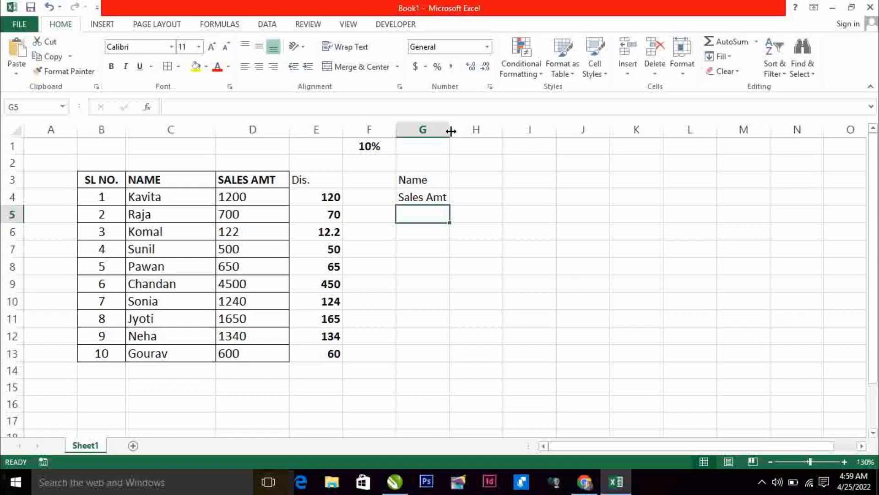
left_click_drag(451, 132, 459, 132)
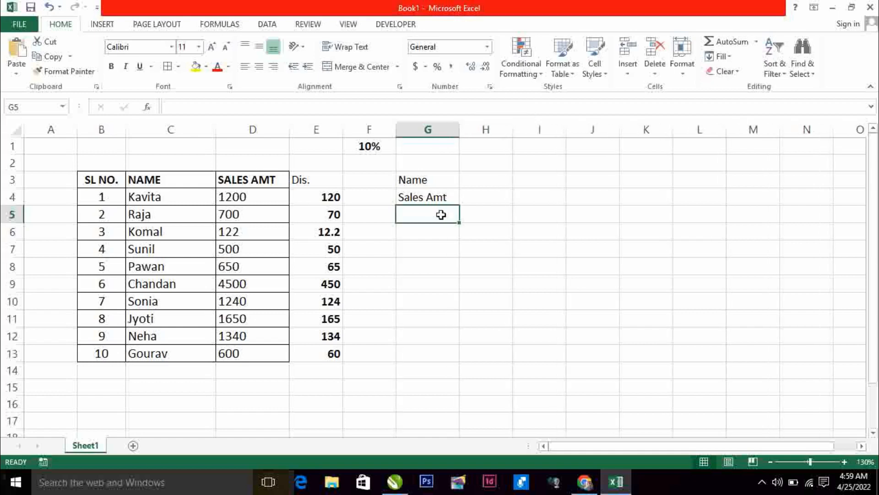
Enter the first five names from the NAME column across row 3, from H3 to L3.
left_click(471, 180)
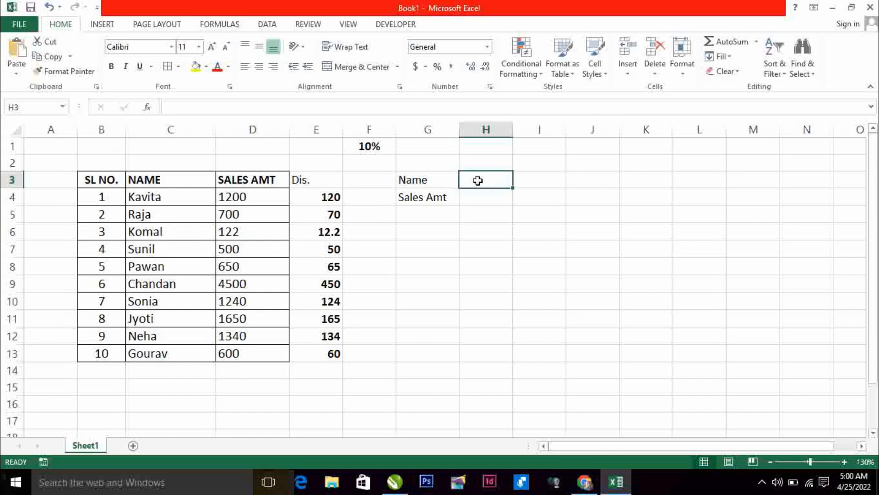
mouse_move(478, 181)
left_mouse_down()
mouse_move(700, 184)
mouse_move(481, 184)
left_mouse_up()
type("Kavita")
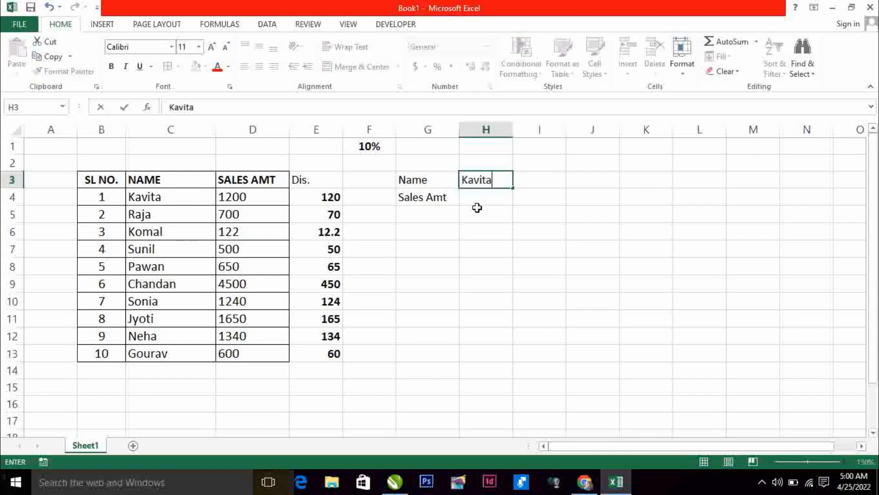
key("Tab")
type("Raj")
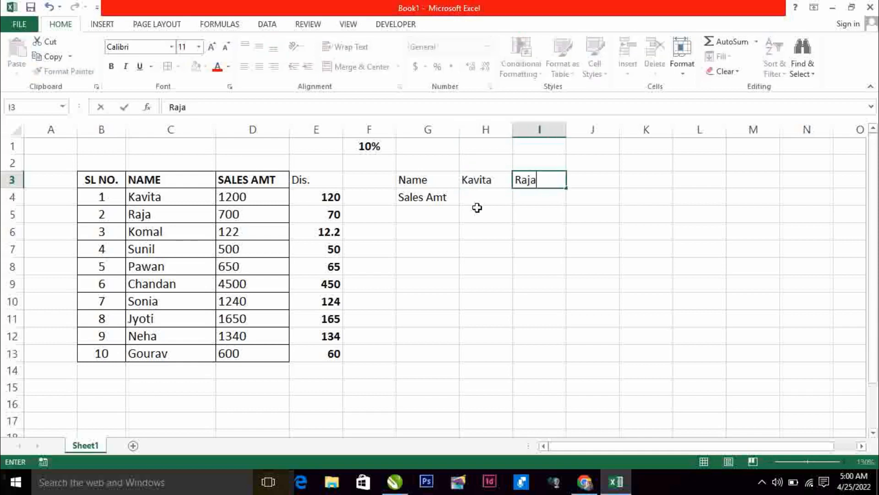
key("Tab")
type("Komal")
key("Tab")
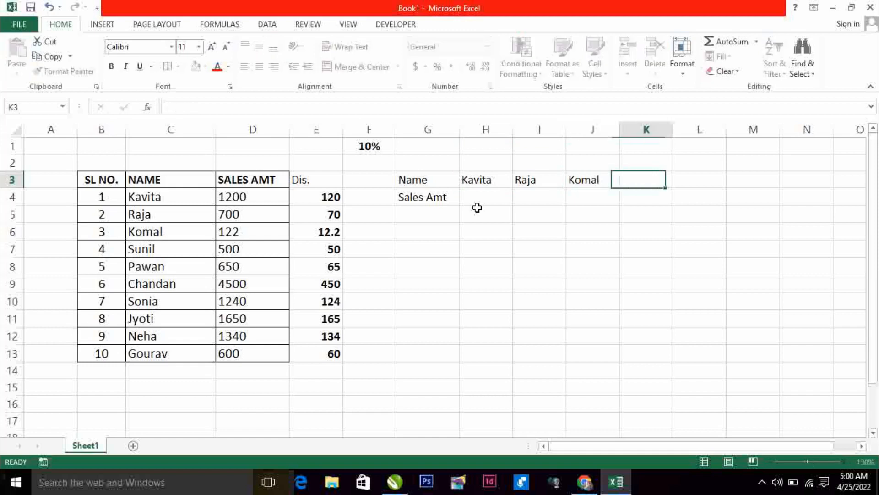
type("S")
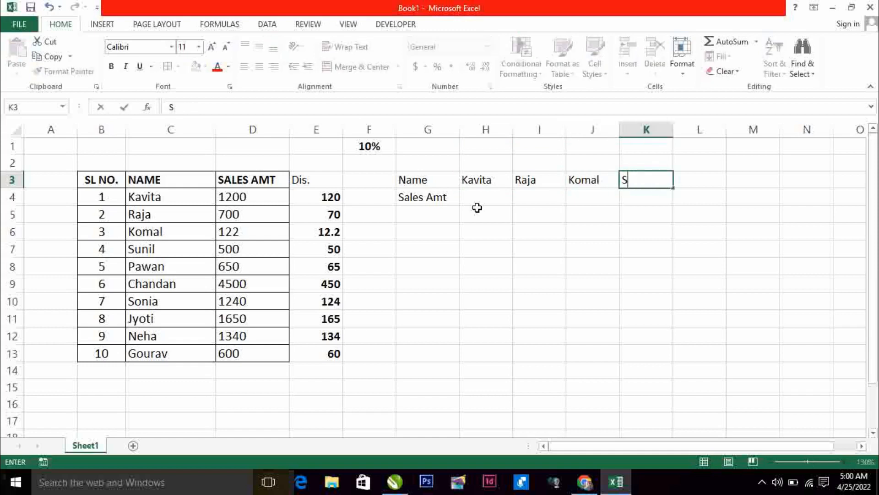
type("nnil")
key("Tab")
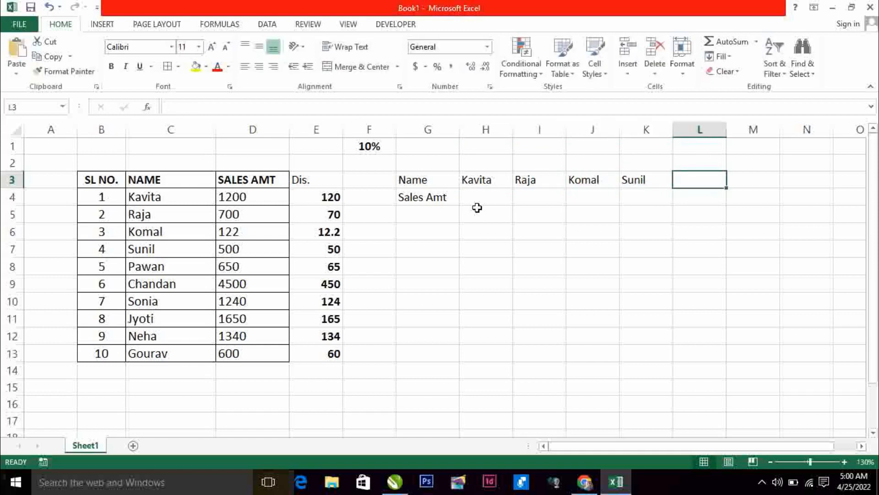
type("Pawan")
left_click(477, 208)
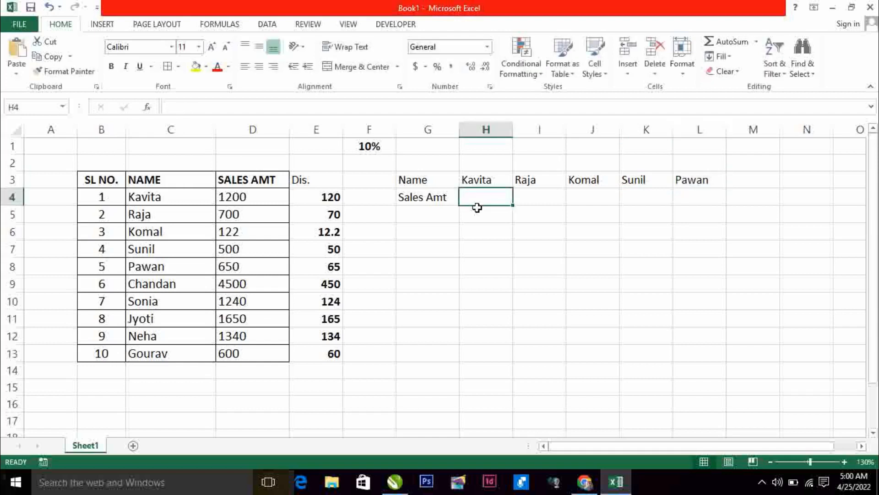
Make the labels in G3:G4 and the names in H3:L3 bold.
left_click_drag(442, 183, 435, 193)
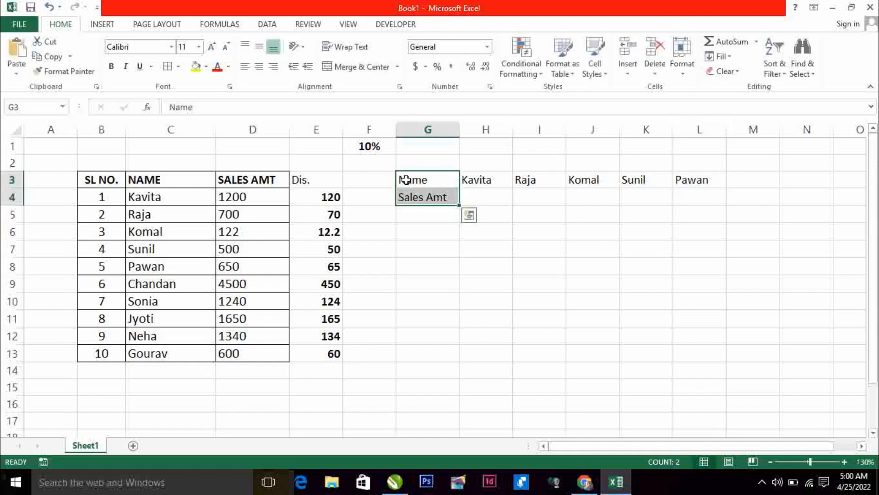
left_click(111, 67)
left_click_drag(490, 185, 701, 178)
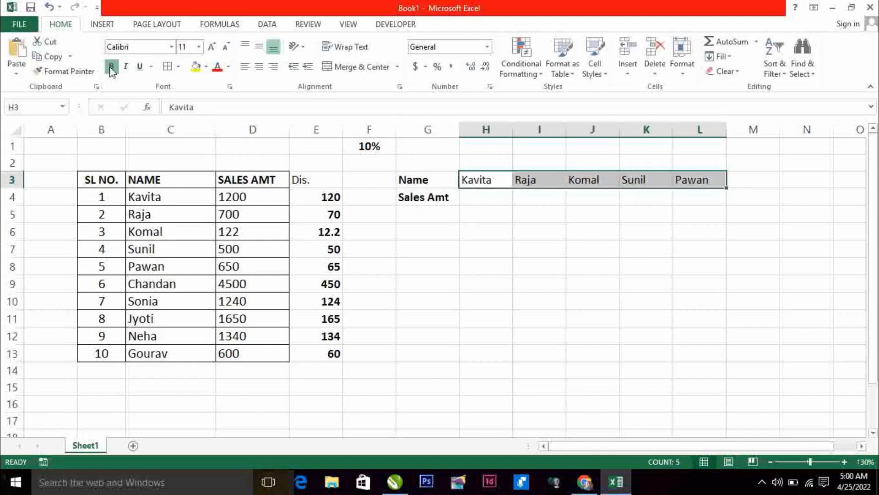
left_click(111, 66)
Enter the sales amounts 1200, 700, 122, 500 and 650 across H4:L4, and center the contents of H3:L4.
left_click(486, 197)
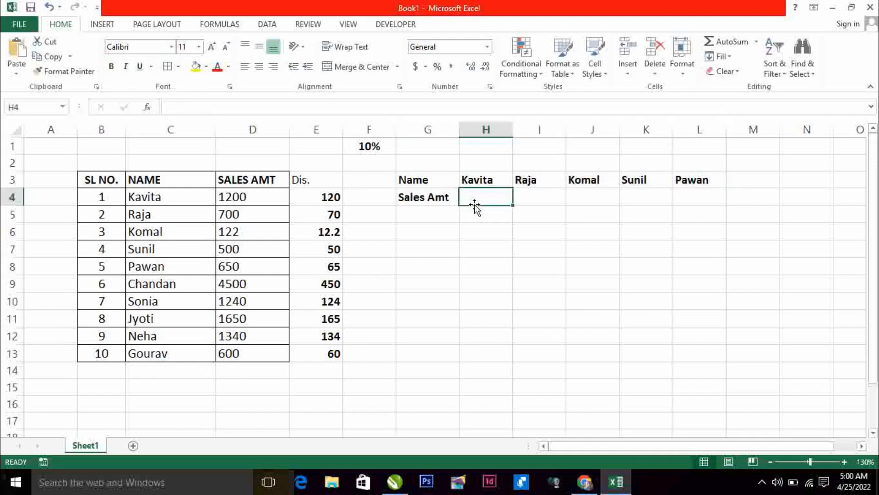
type("1200")
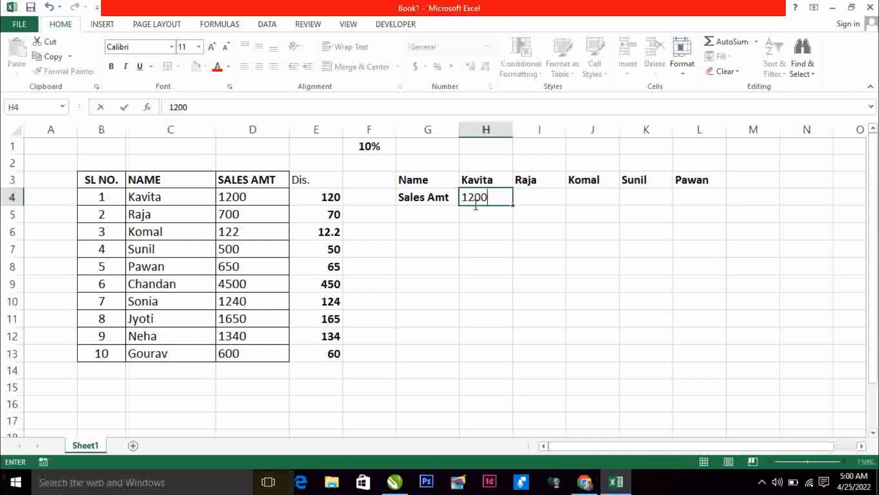
key("Tab")
type("700")
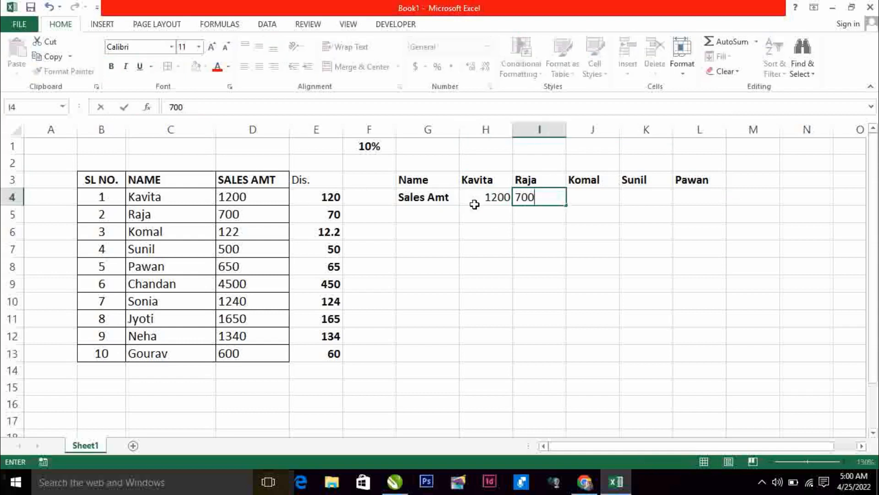
key("Tab")
type("1")
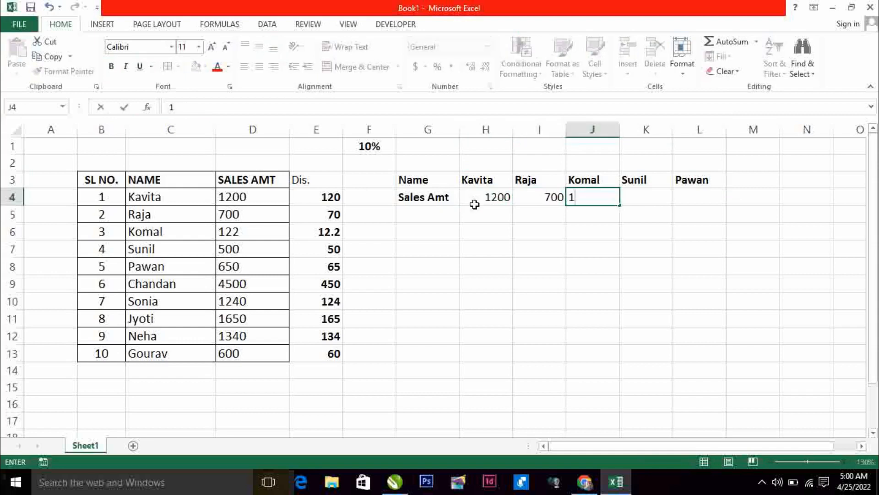
type("22")
key("Tab")
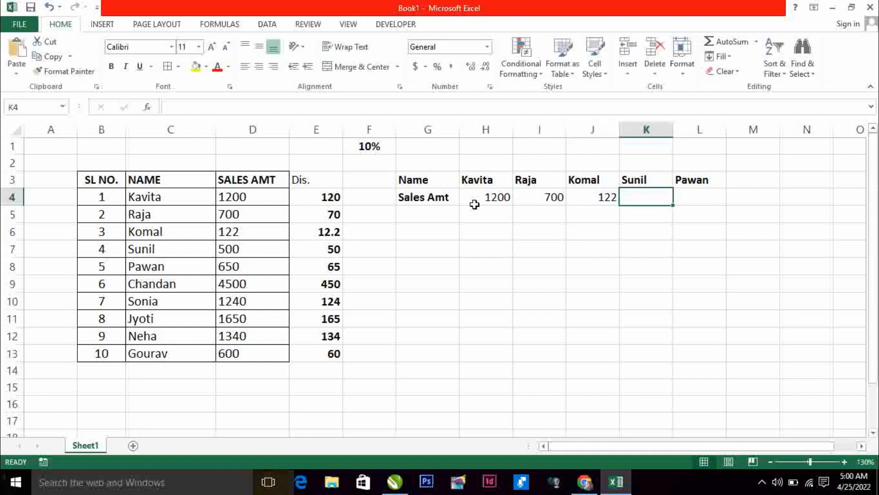
type("500")
key("Tab")
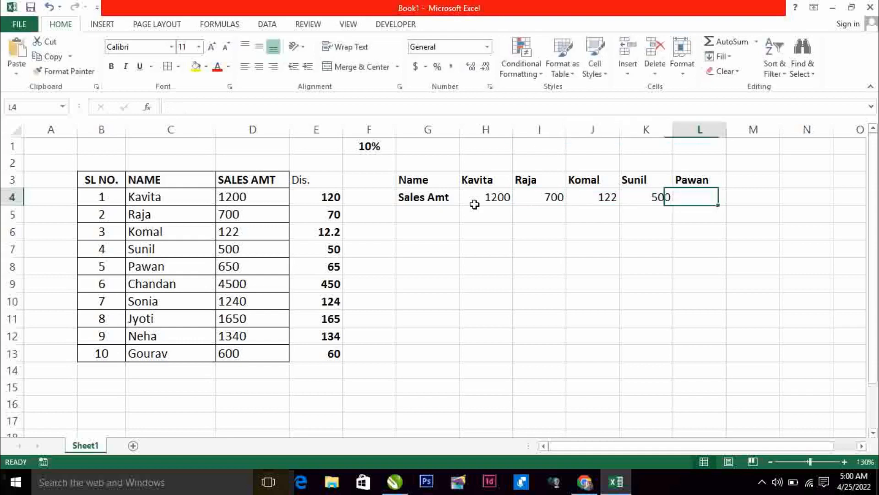
type("650")
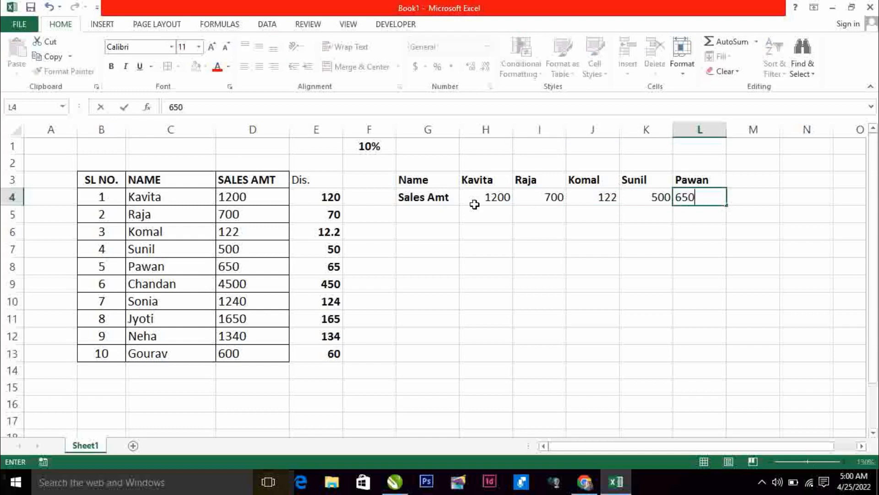
key("Return")
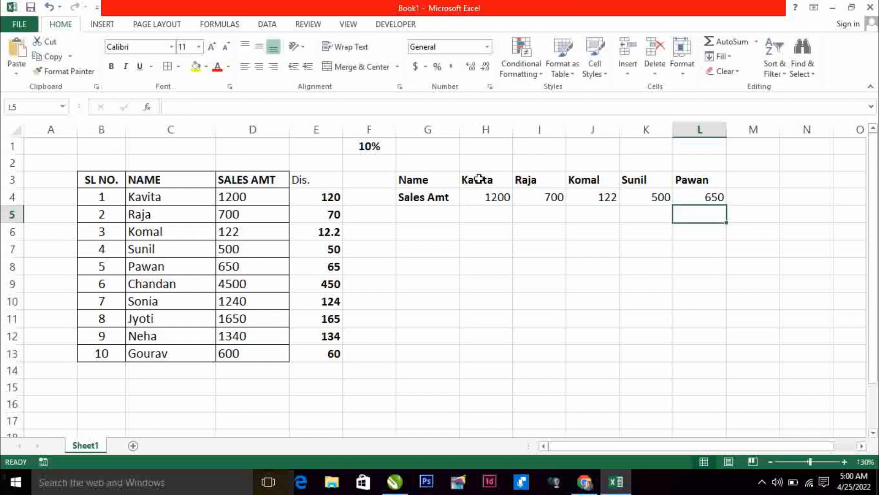
left_click_drag(476, 178, 700, 199)
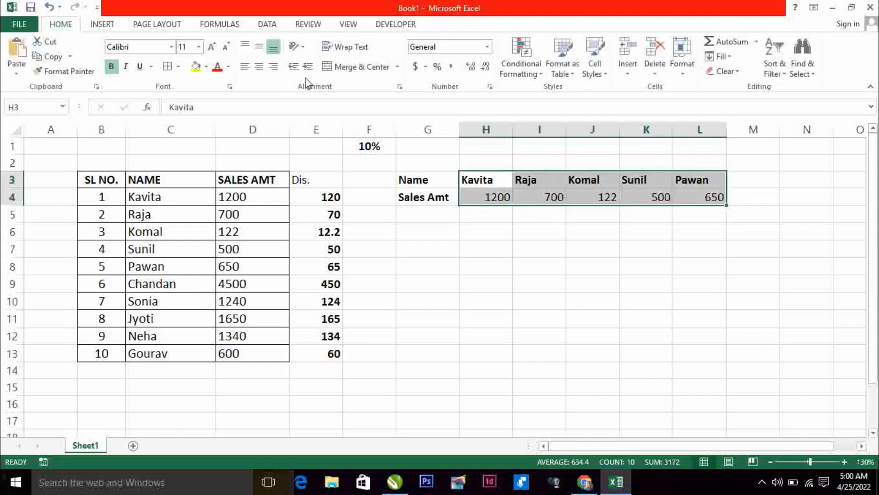
left_click(260, 70)
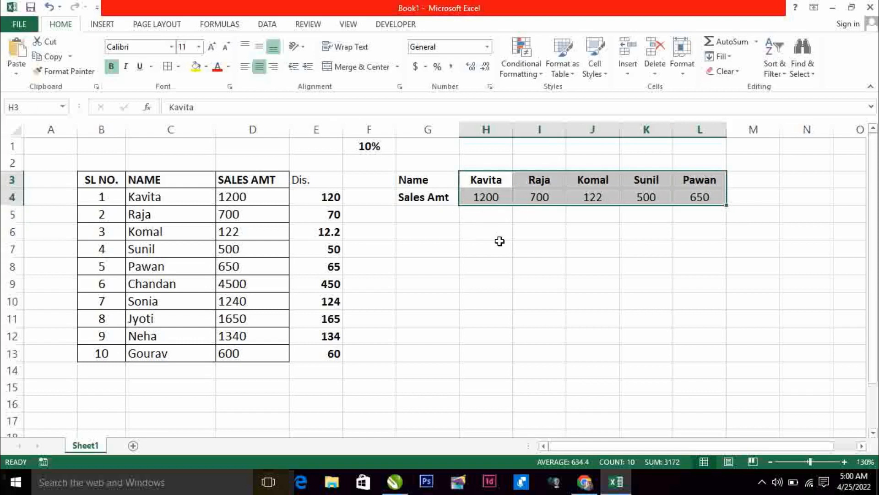
Enter the row label Dis. in G5, below Sales Amt.
left_click(441, 215)
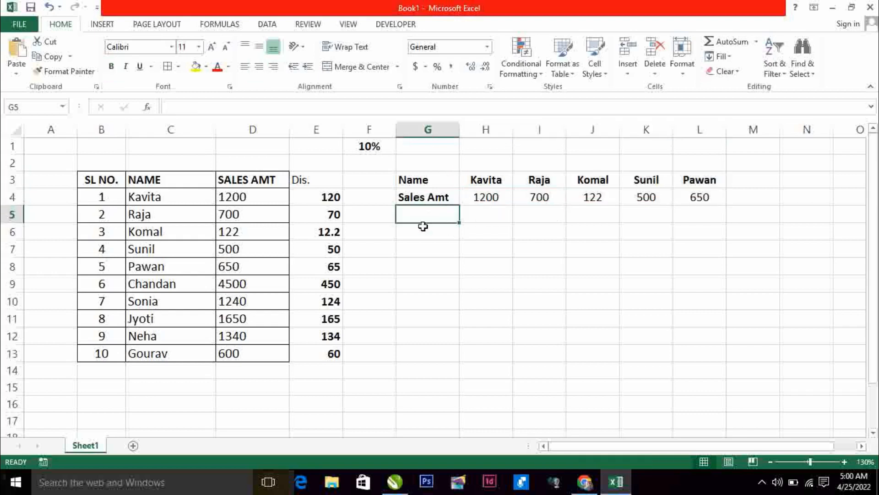
type("D")
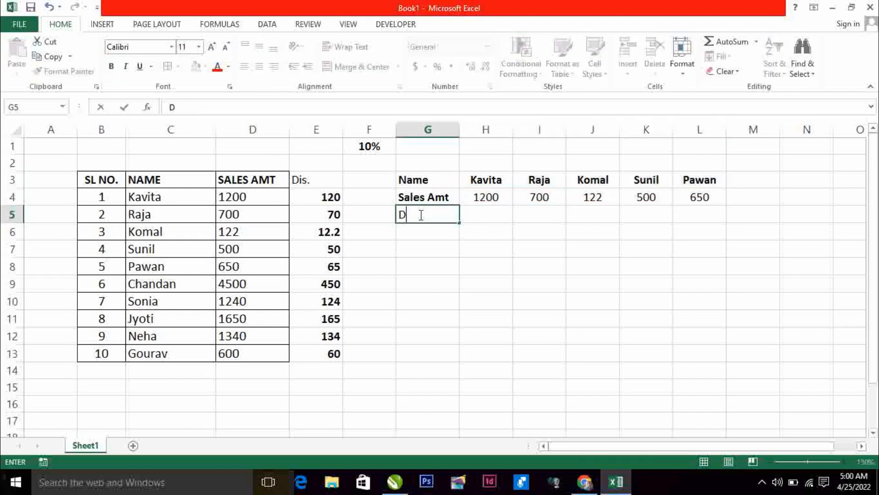
type("is/")
key("Right")
key("Left")
type("D")
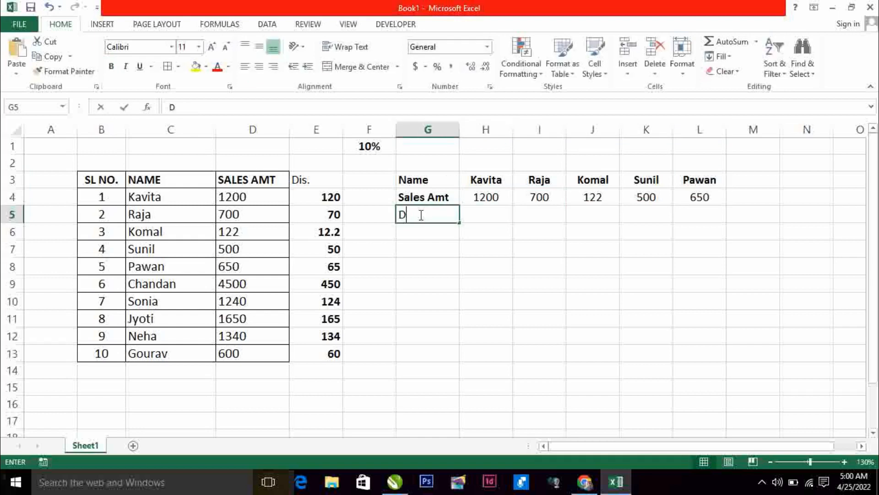
type("is")
key("Right")
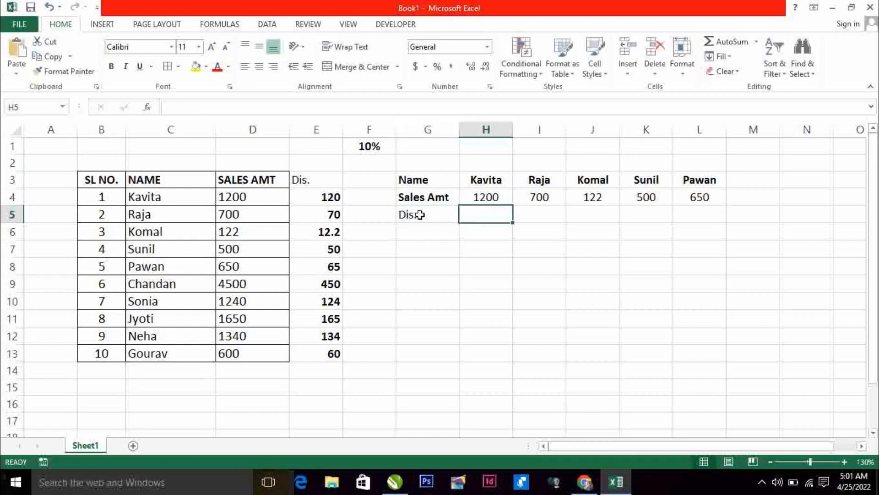
Calculate the discount in H5 with the formula =H4*F1 and fill it across through L5.
type("=")
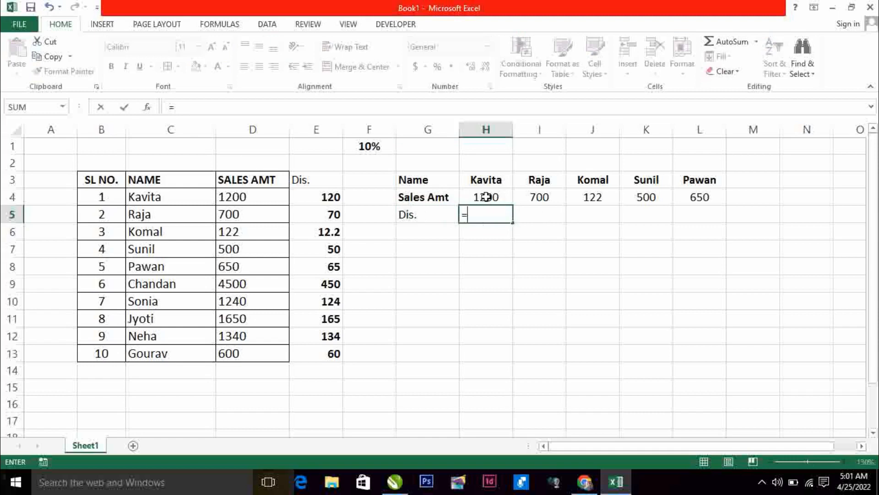
left_click(486, 196)
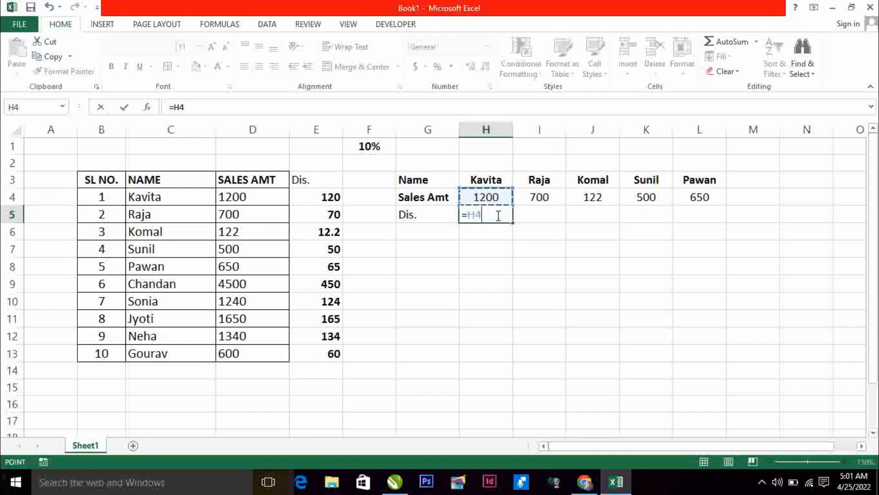
type("*")
left_click(375, 145)
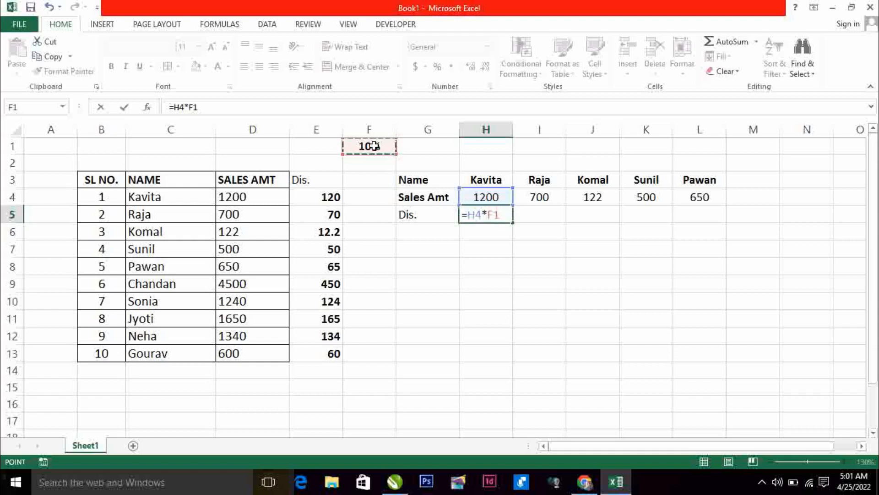
key("Return")
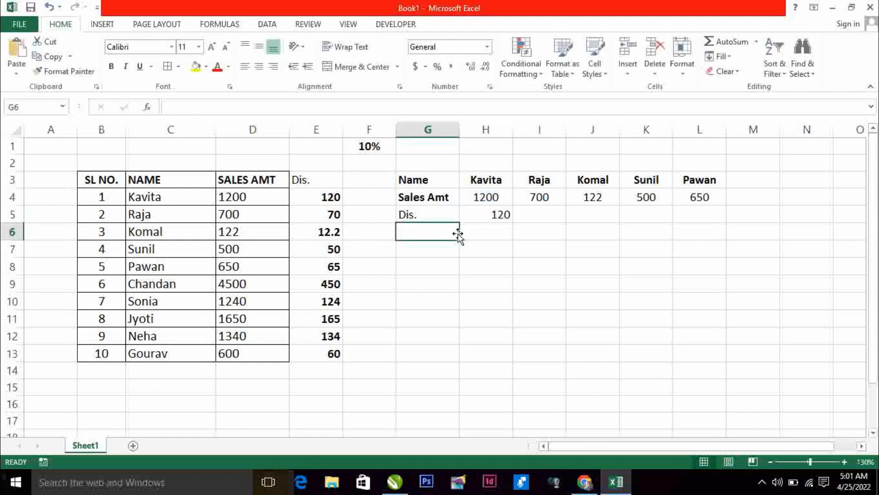
left_click(493, 218)
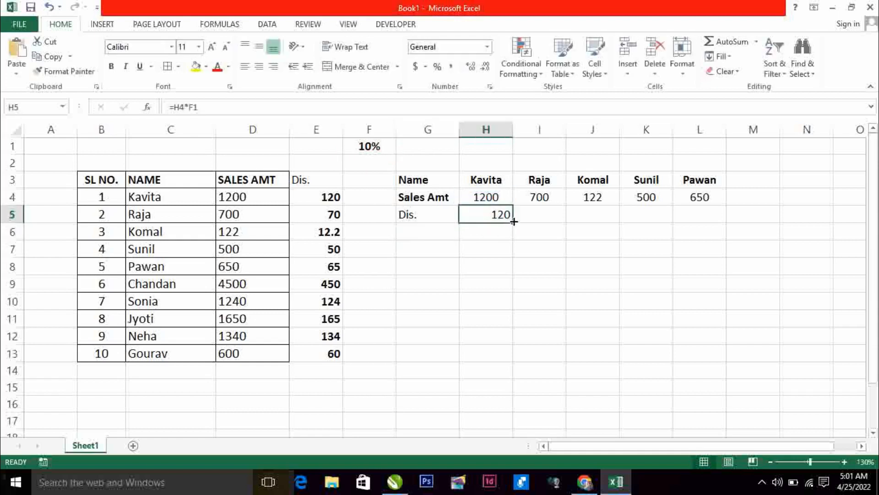
left_click_drag(514, 222, 713, 218)
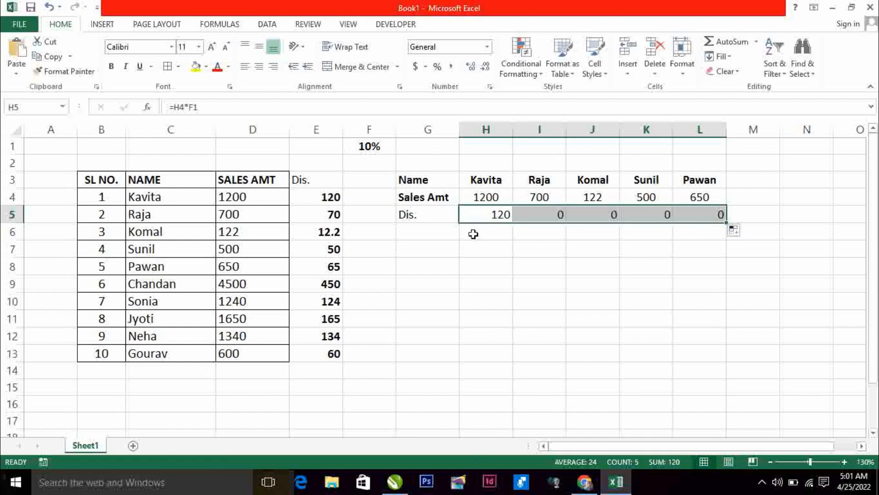
Inspect the copied discount formulas in I5 through L5 to see which rate cell each one references.
double_click(529, 214)
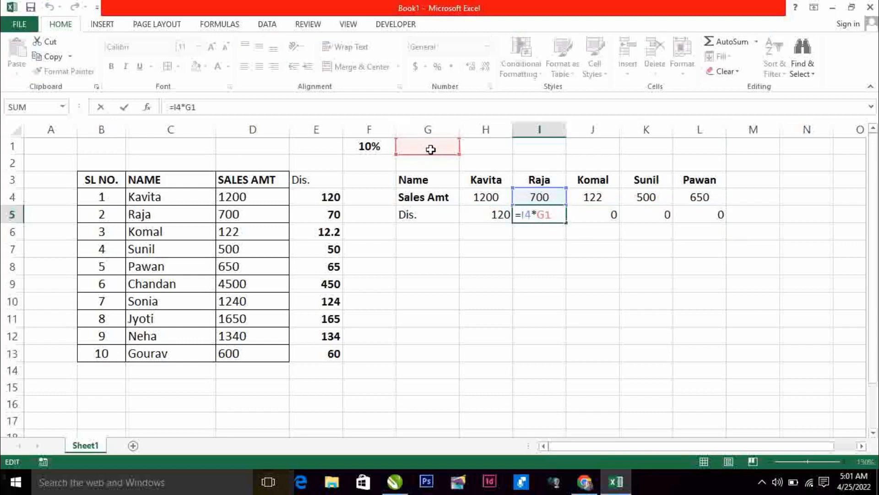
left_click(585, 222)
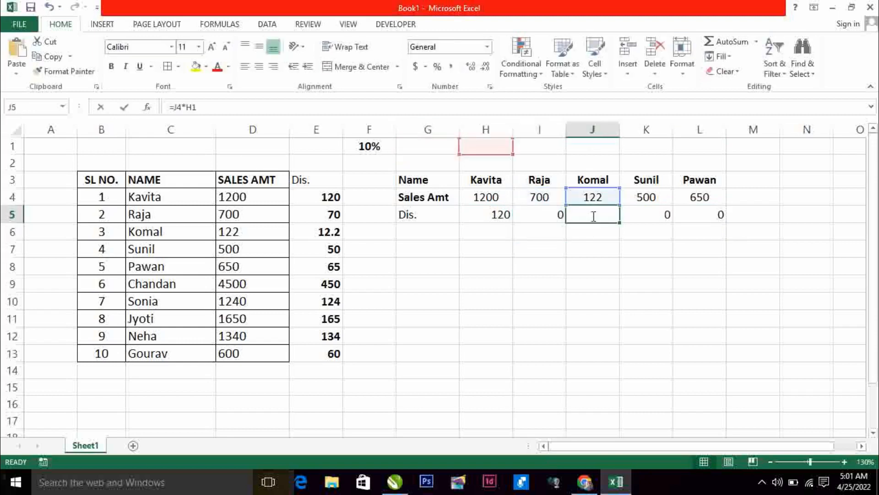
double_click(593, 216)
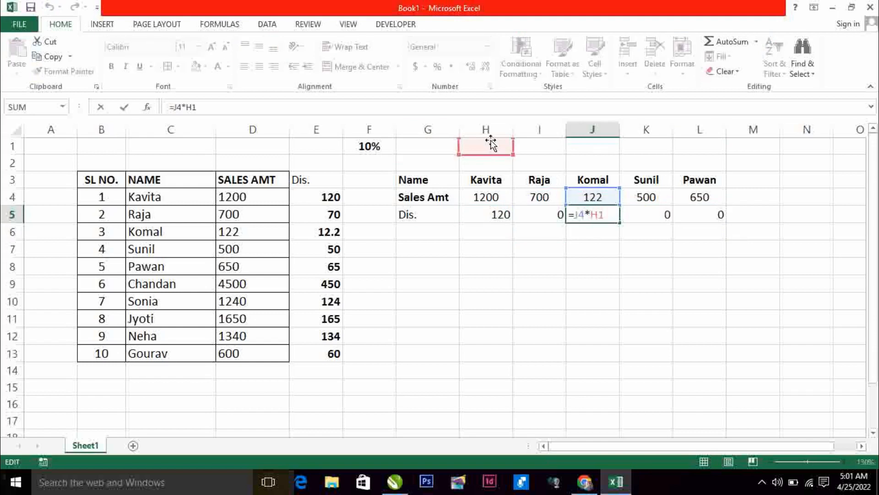
key("Return")
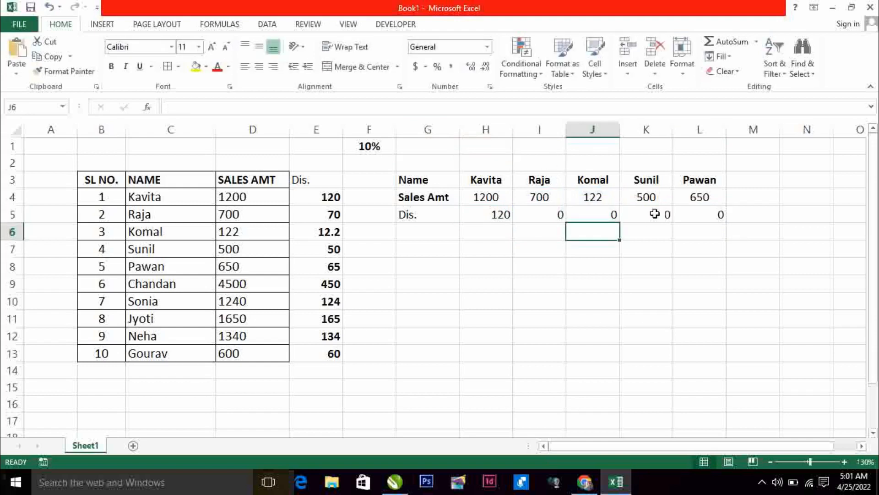
left_click(654, 213)
double_click(654, 213)
key("Return")
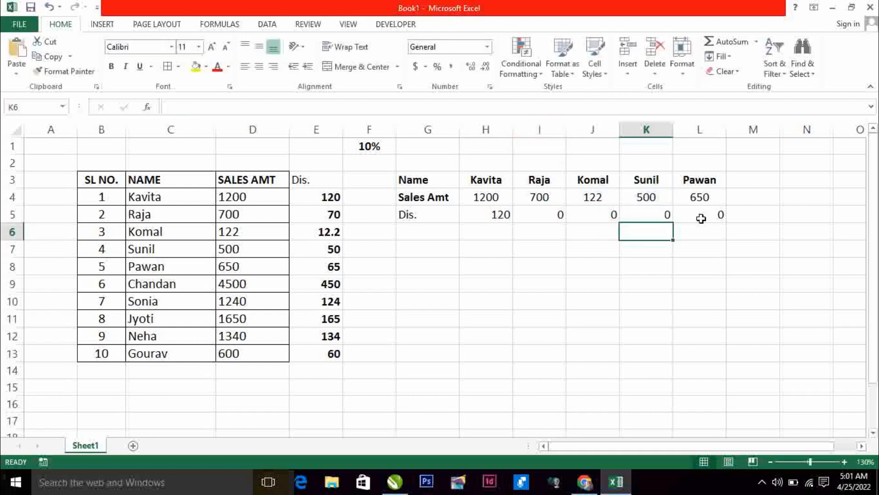
double_click(701, 217)
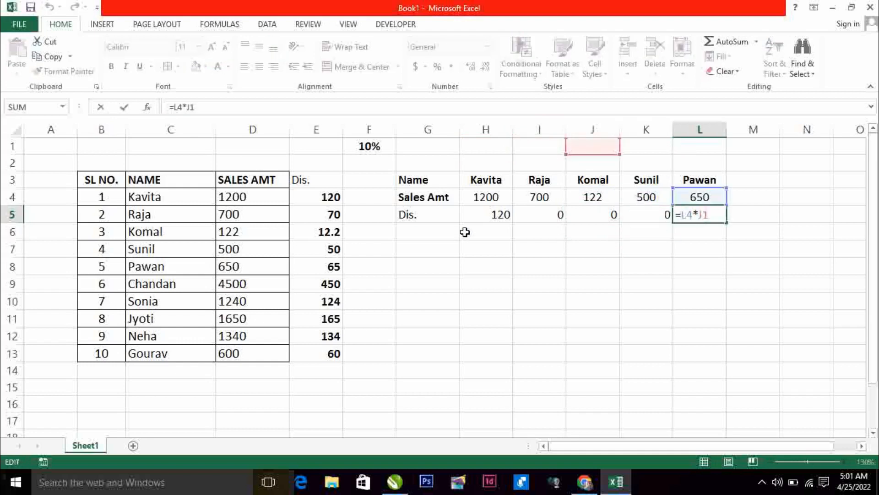
key("Return")
Lock the rate's column in H5 by changing the formula to =H4*$F1, and fill it across through L5.
left_click(482, 212)
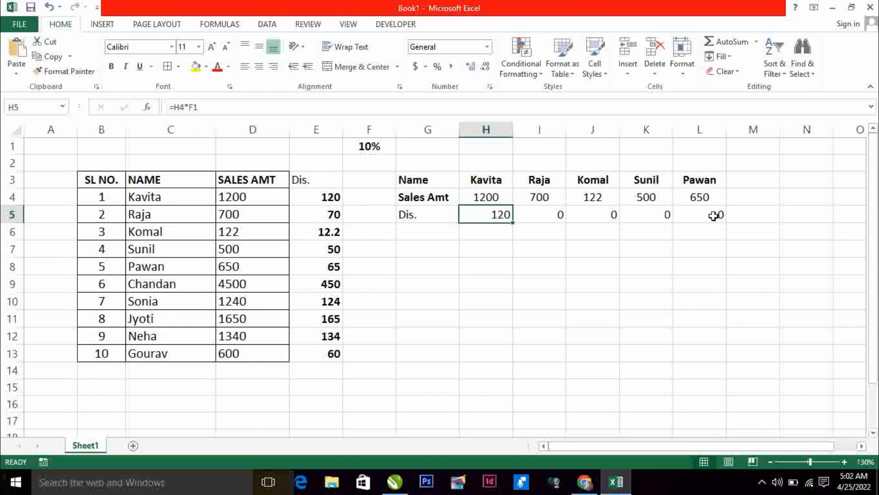
double_click(498, 214)
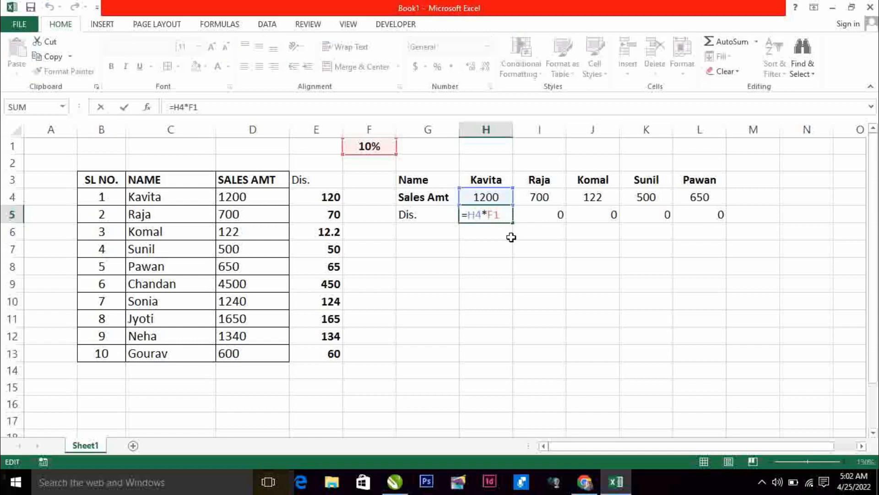
type("$")
key("Return")
left_click(500, 215)
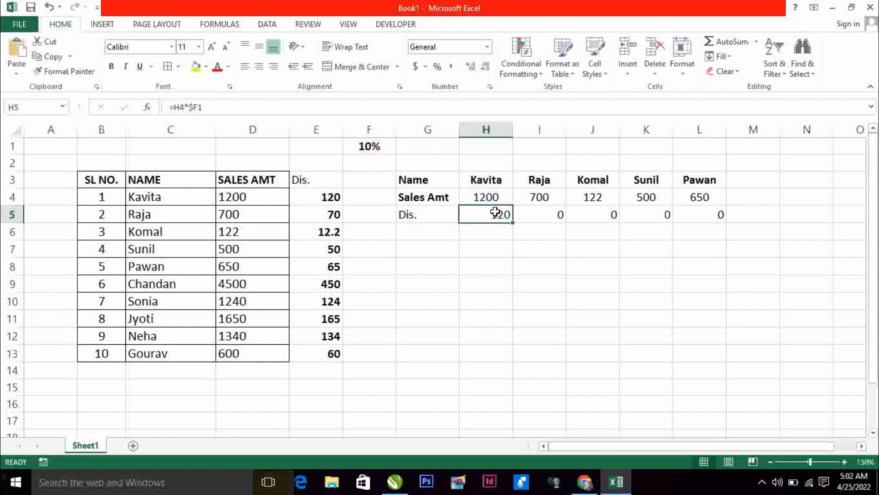
left_click_drag(512, 223, 734, 223)
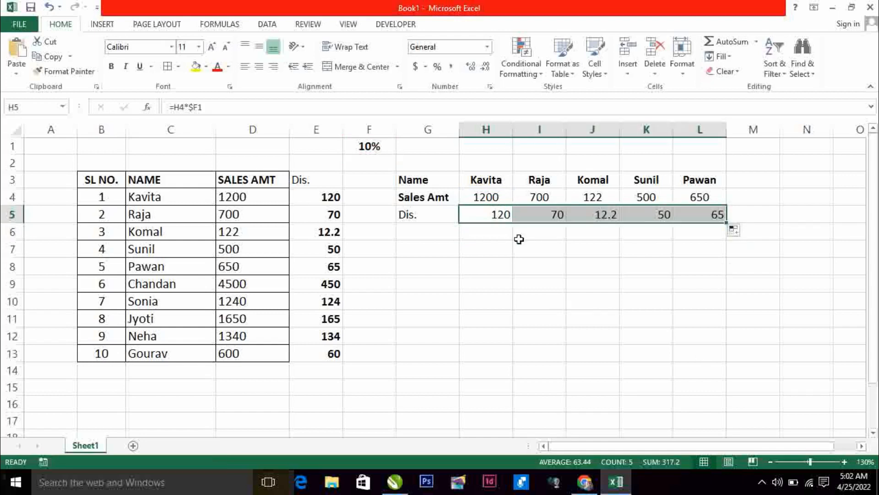
Center the sales amounts and discounts in H4:L5.
left_click_drag(501, 196, 701, 216)
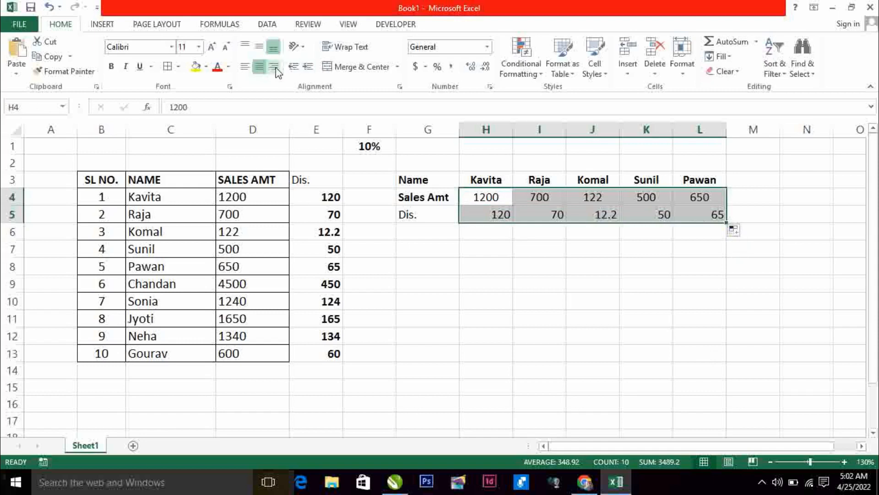
left_click(258, 66)
left_click(511, 255)
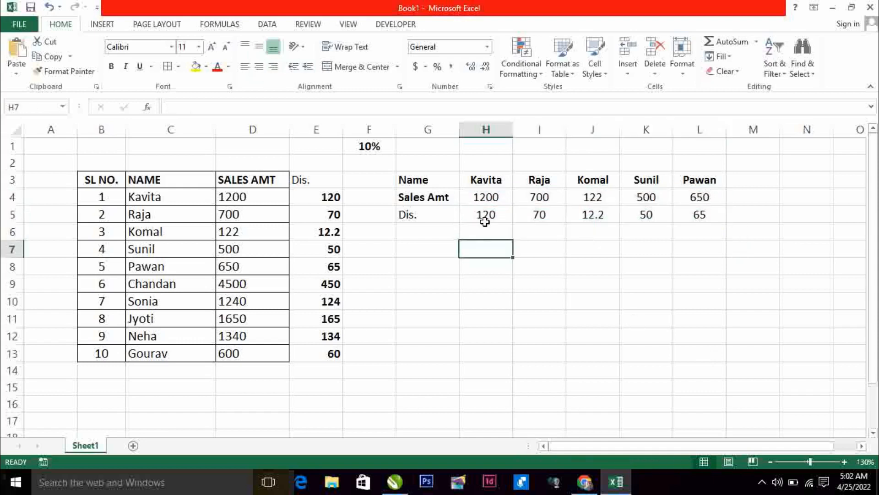
Compare the column-locked discount formula in H5 with the row-locked formula in E4.
double_click(488, 216)
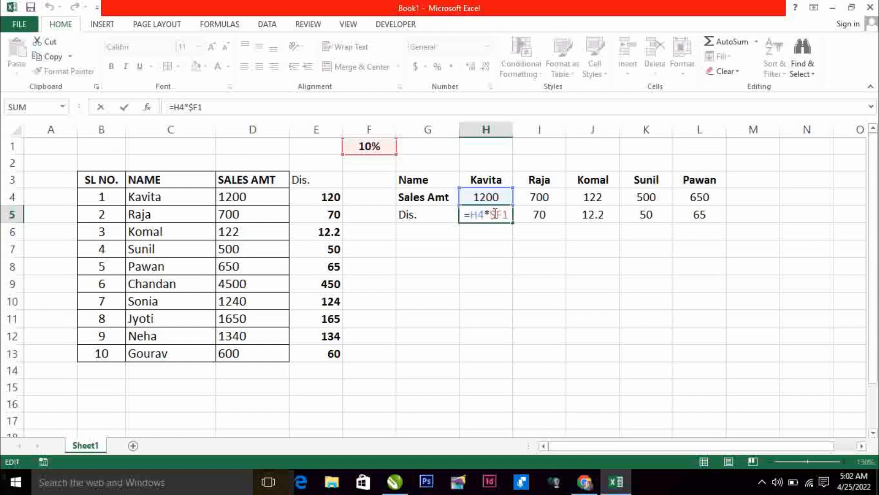
key("Return")
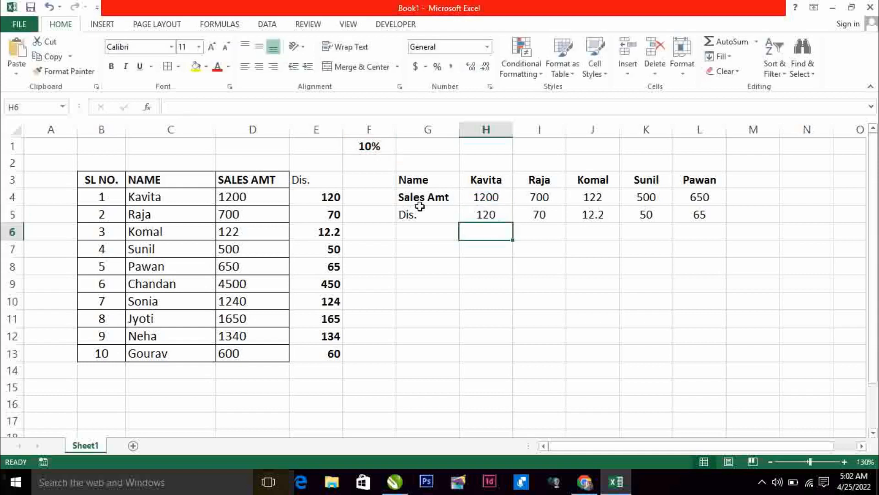
left_click(341, 196)
double_click(326, 194)
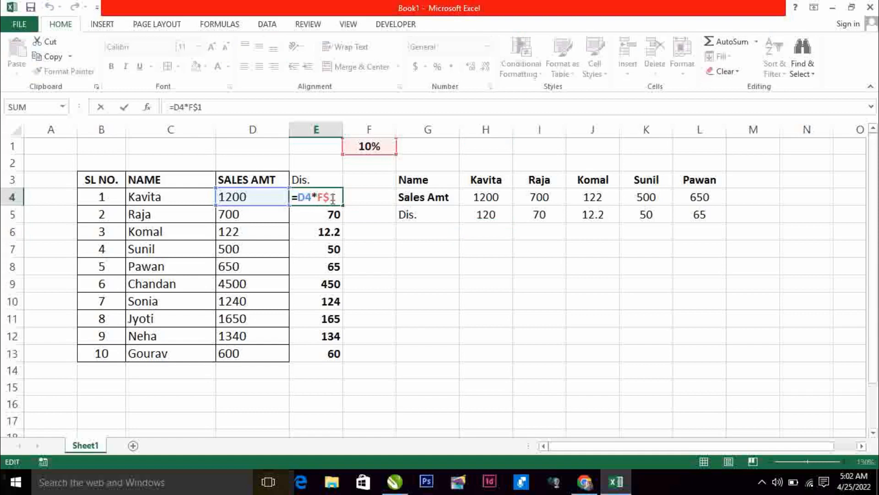
key("Return")
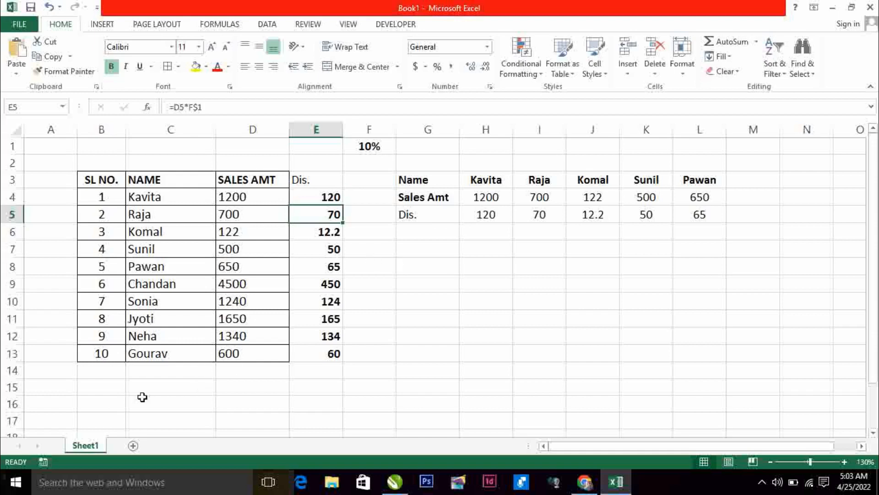
Add a new worksheet and enter 2 in cell A1.
left_click(133, 445)
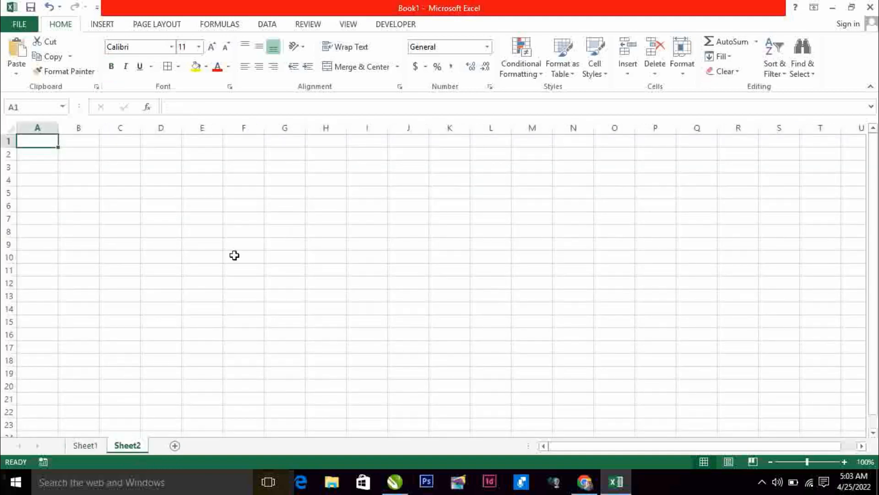
left_click(817, 461)
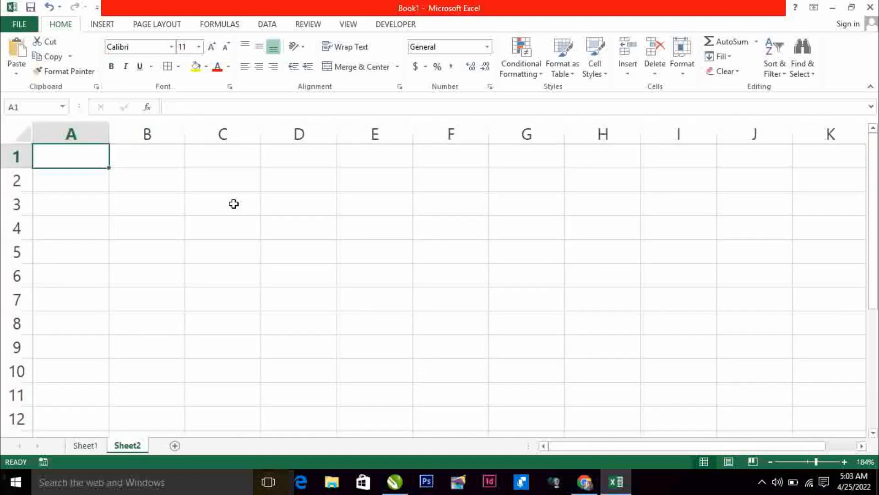
left_click(147, 180)
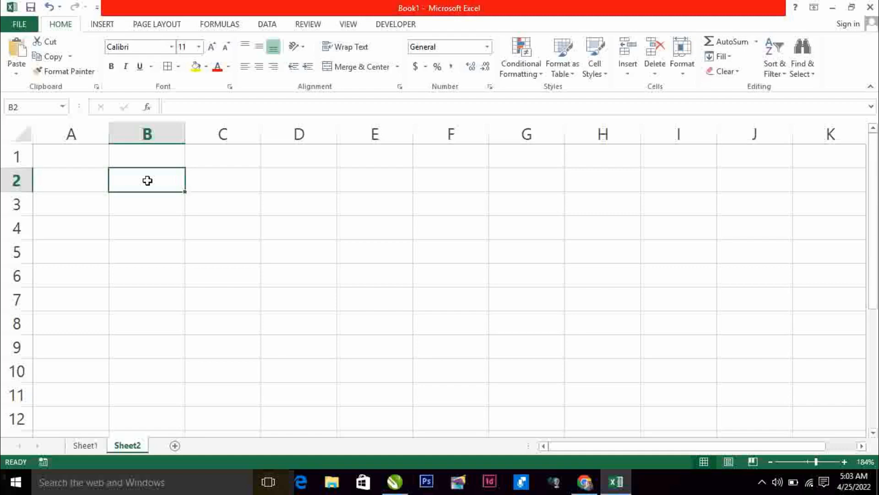
key("Left")
key("Up")
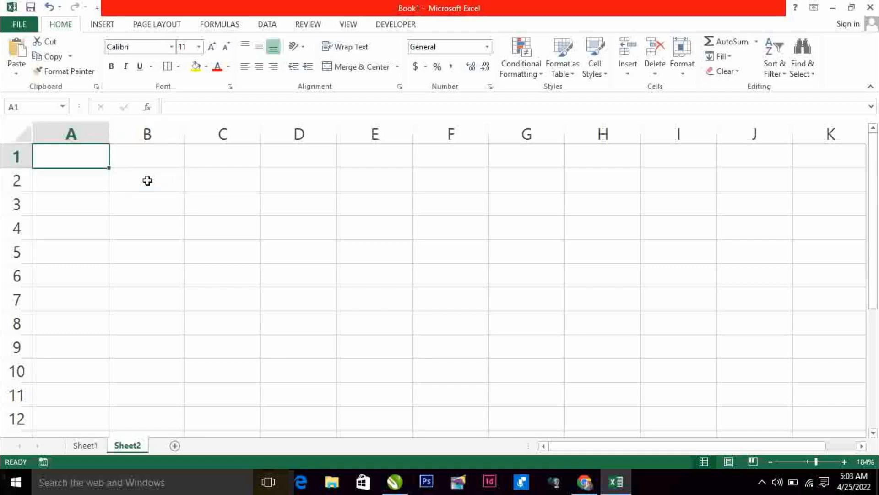
type("2")
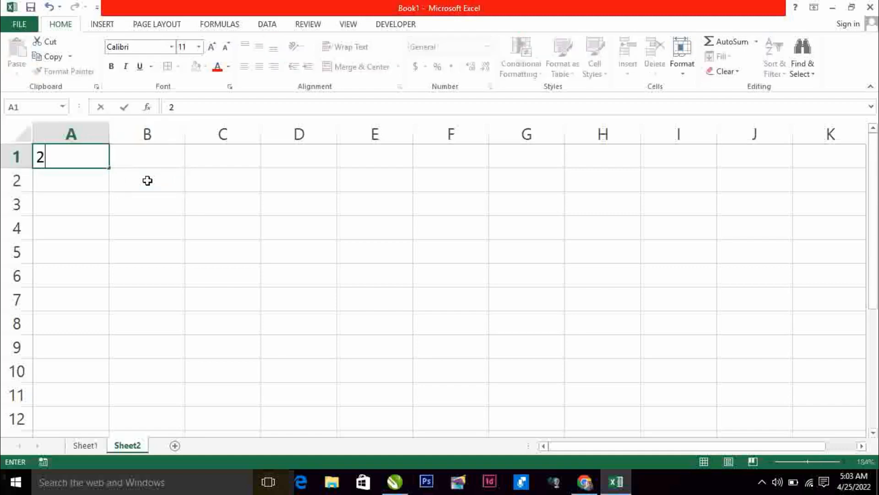
key("Return")
Enter 3 in B1 and extend the number series from A1:B1 across row 1 to 10 in I1.
left_click(146, 158)
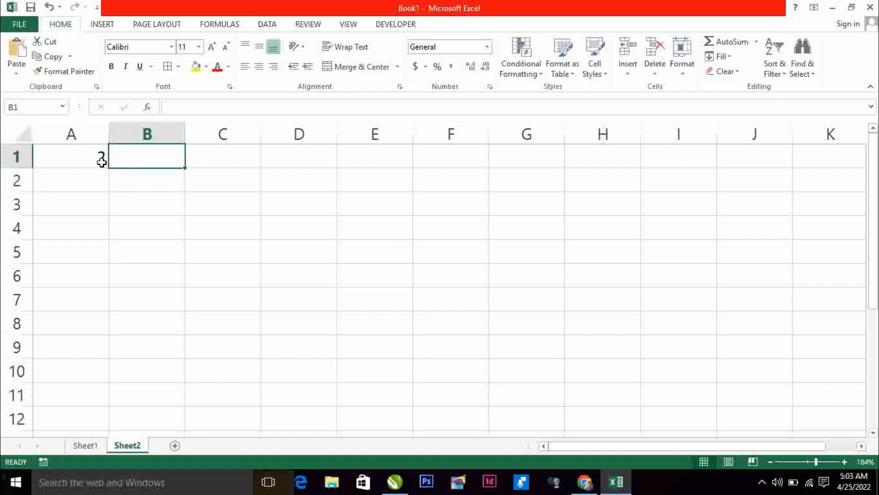
left_click(75, 157)
left_click(142, 153)
type("3")
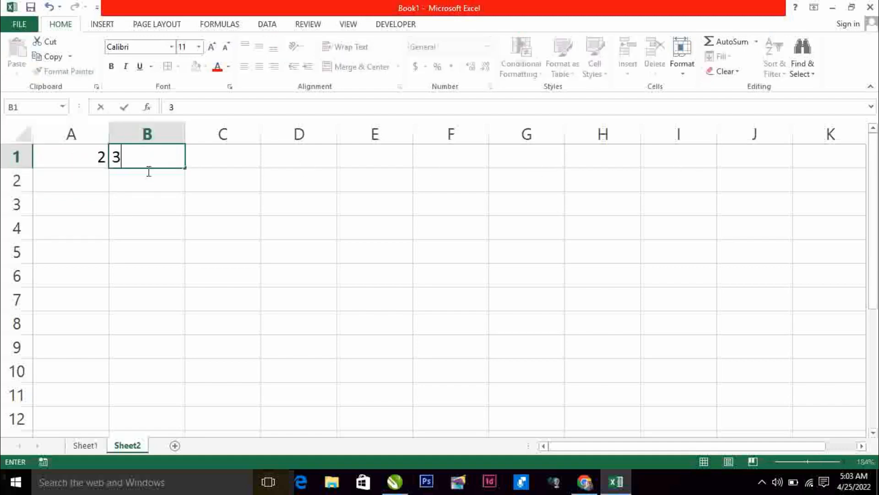
key("Return")
left_click_drag(82, 157, 695, 160)
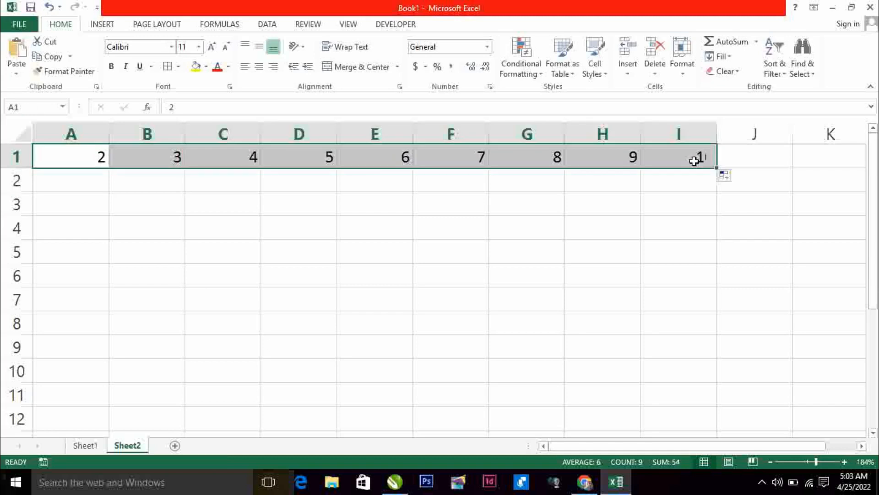
Go through the header numbers in row 1 one by one from B1 to I1.
left_click(181, 161)
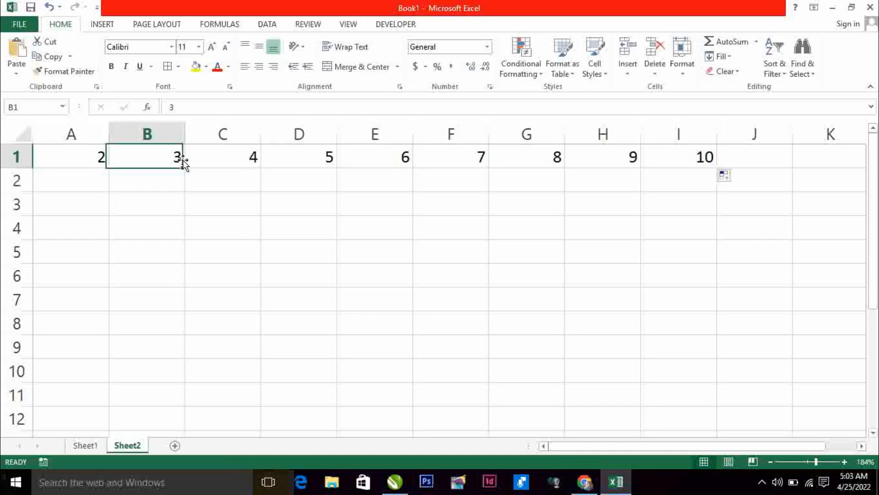
left_click(233, 162)
left_click(314, 165)
left_click(373, 163)
left_click(450, 163)
left_click(544, 161)
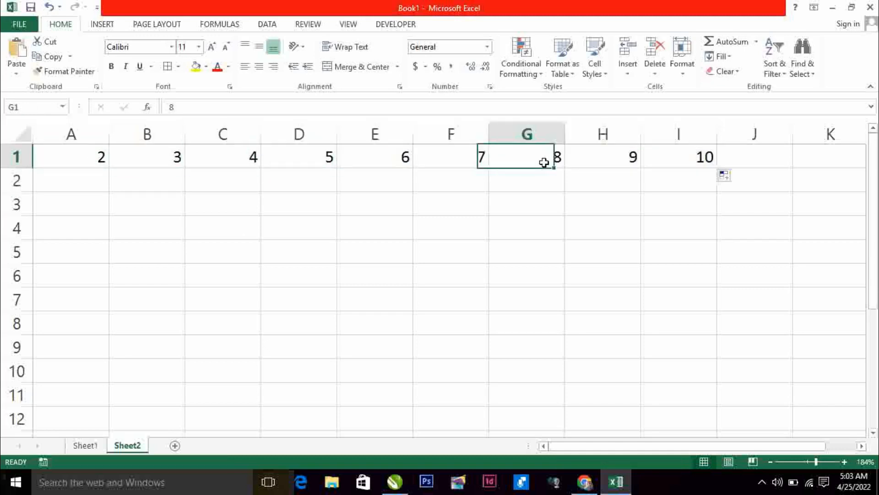
left_click(599, 160)
left_click(689, 160)
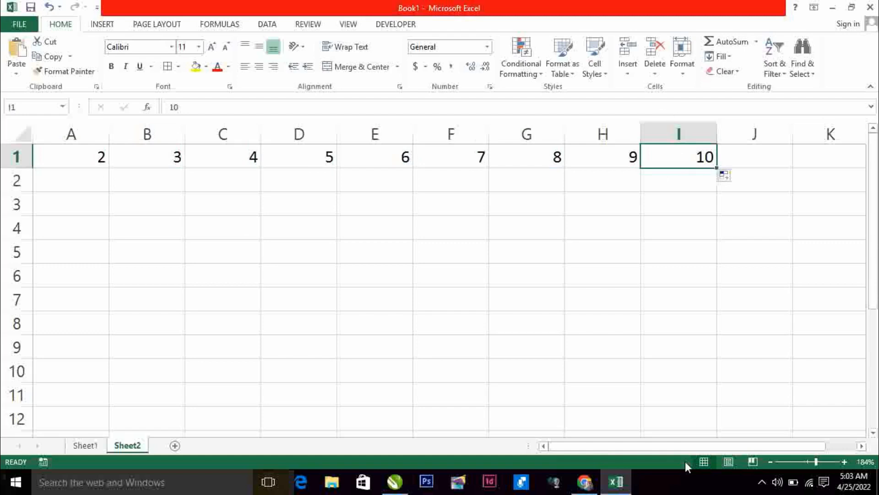
Enter 3 in A2 and extend the number series from A1:A2 down column A to 10 in A9.
left_click(95, 178)
type("3")
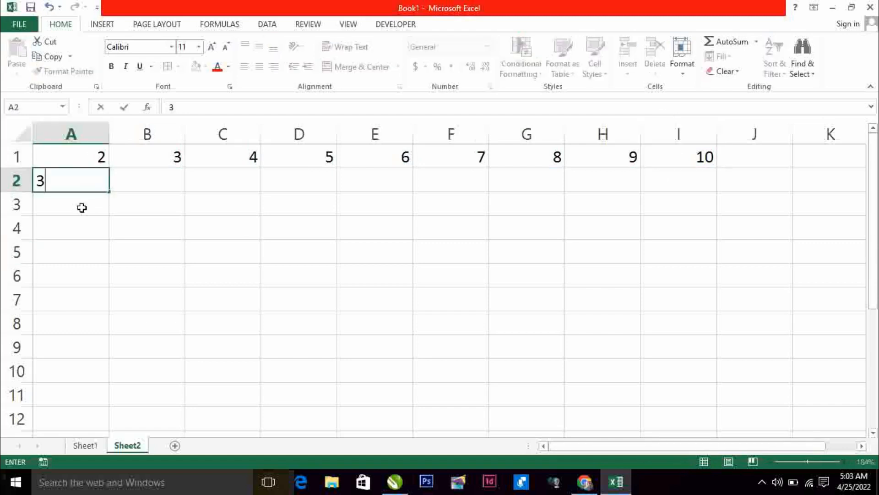
key("Return")
left_click_drag(72, 156, 89, 370)
left_click(183, 243)
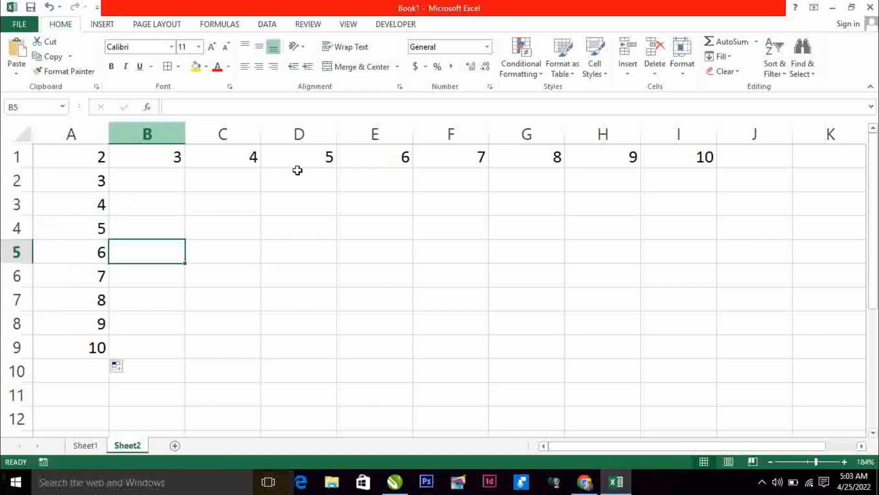
Make the header numbers in A1:I1 and A1:A9 bold.
left_click_drag(71, 153, 690, 163)
left_click(111, 66)
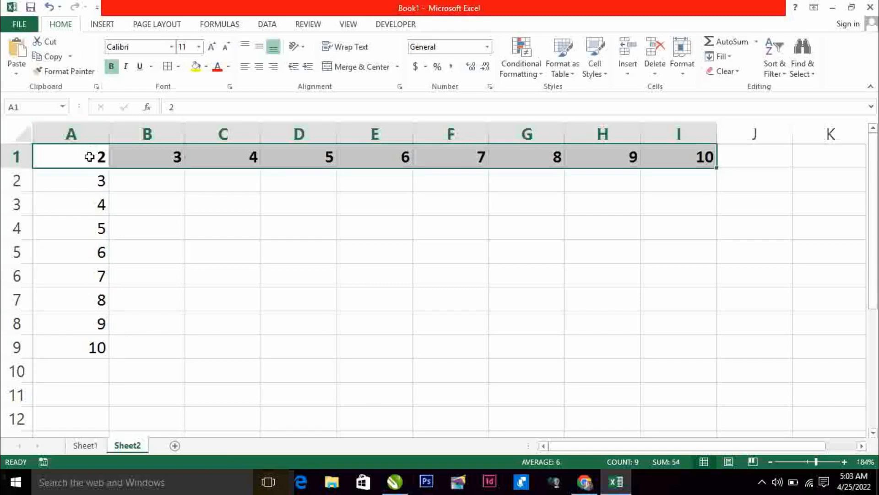
left_click_drag(89, 157, 87, 347)
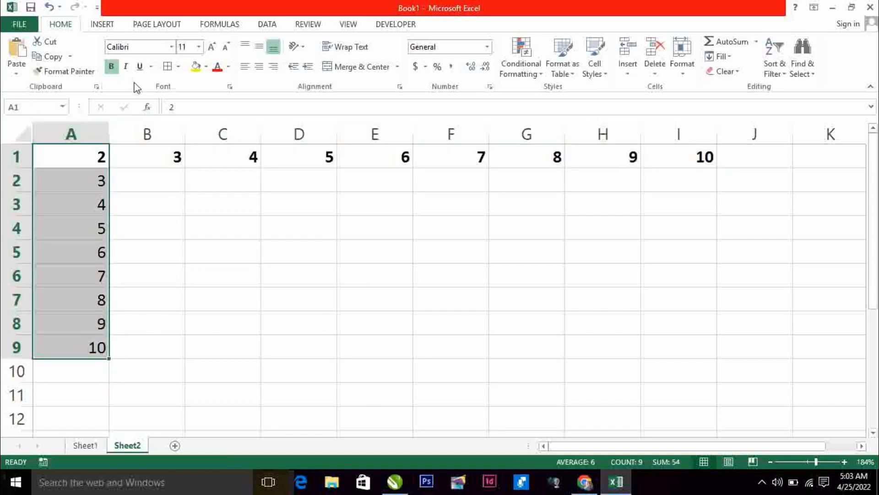
left_click(112, 66)
left_click(111, 66)
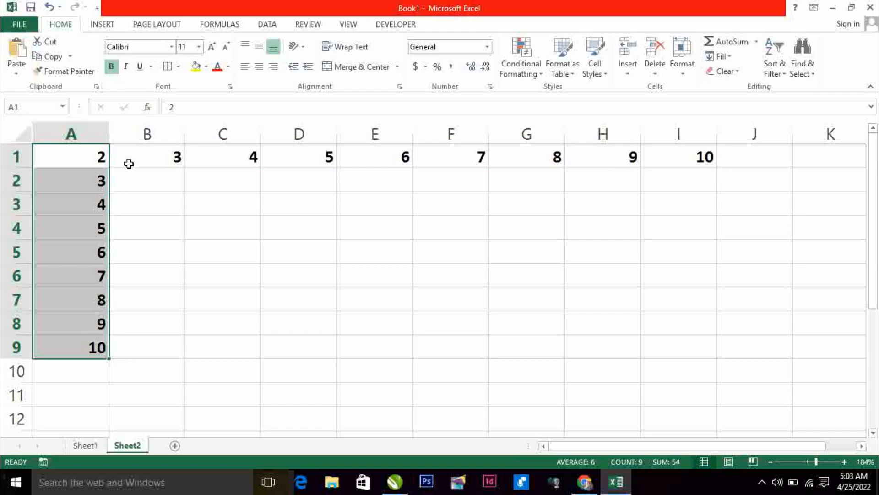
left_click(138, 179)
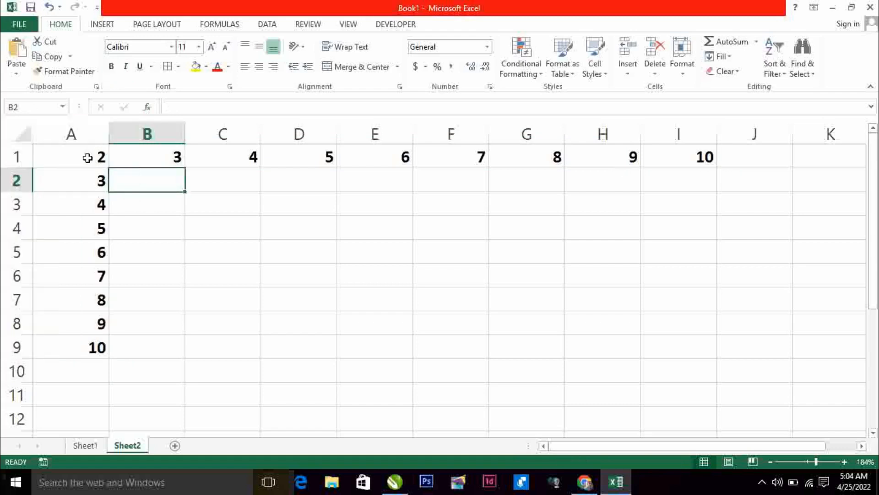
left_click_drag(94, 157, 674, 352)
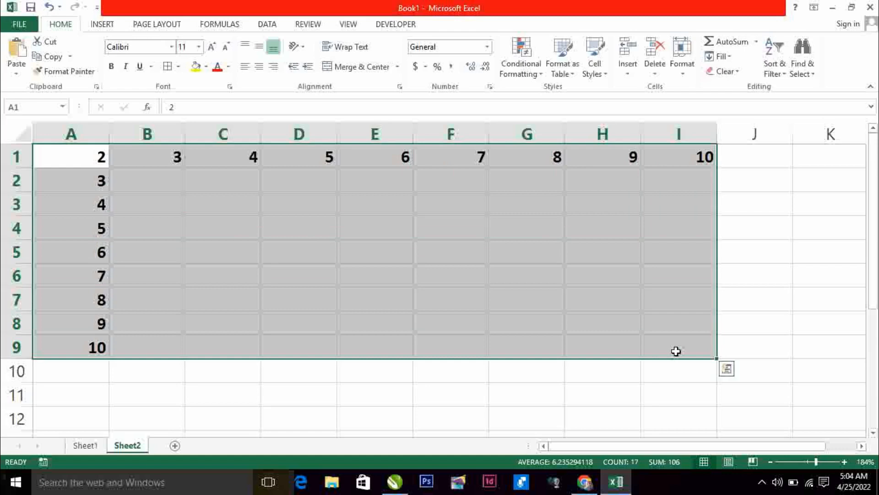
left_click(144, 178)
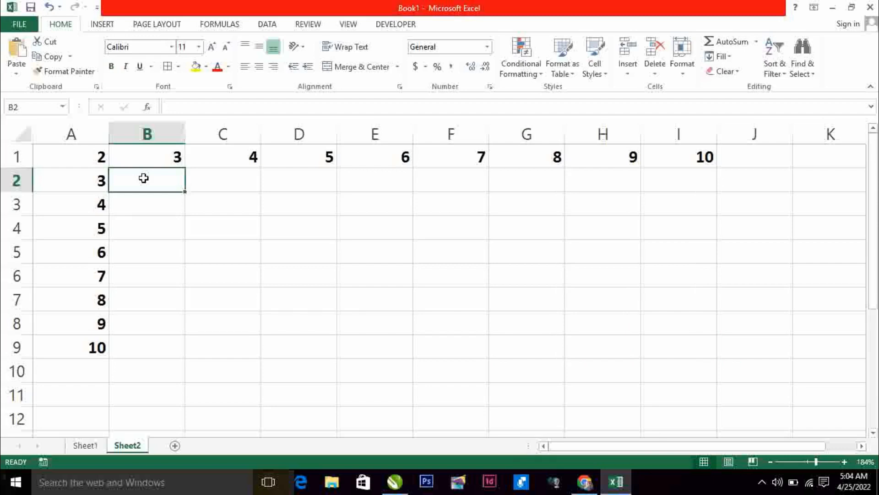
Insert an entire column before column A, shifting the header numbers over by one column.
type("=")
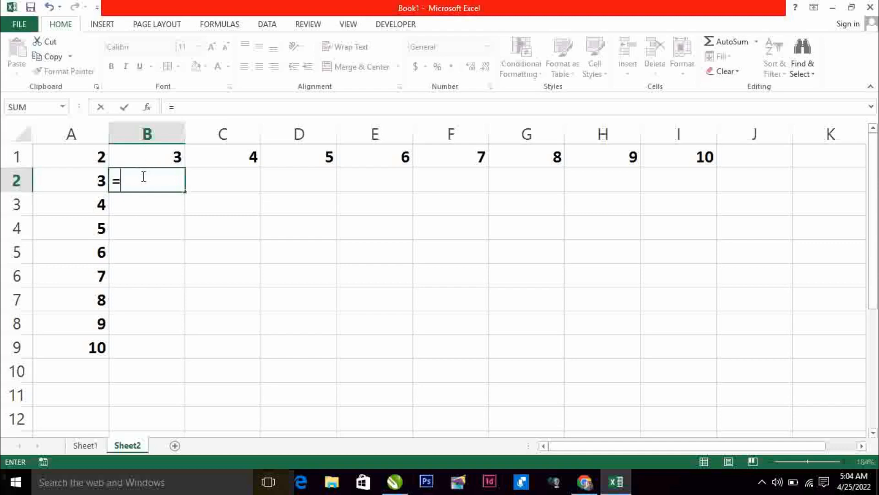
key("BackSpace")
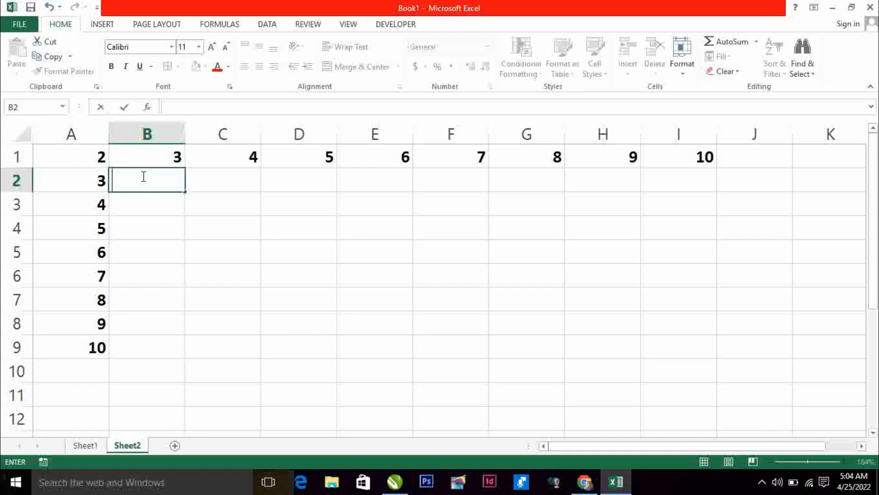
left_click(77, 155)
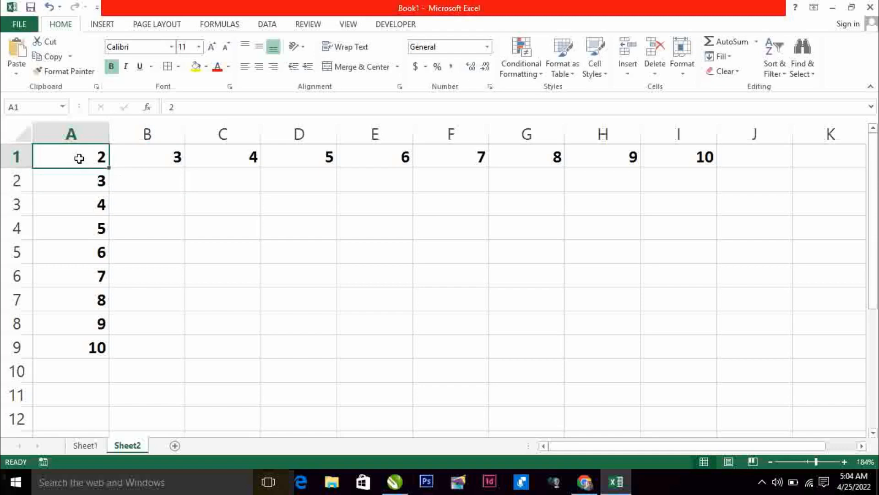
right_click(37, 158)
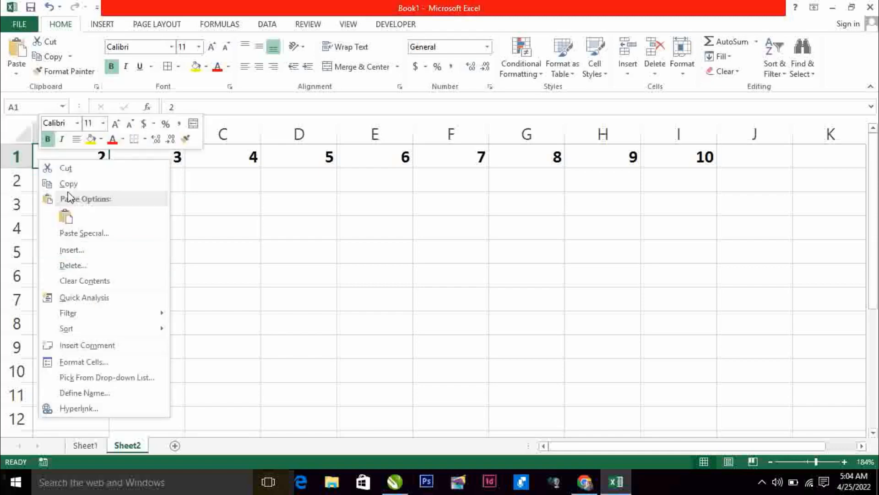
left_click(77, 250)
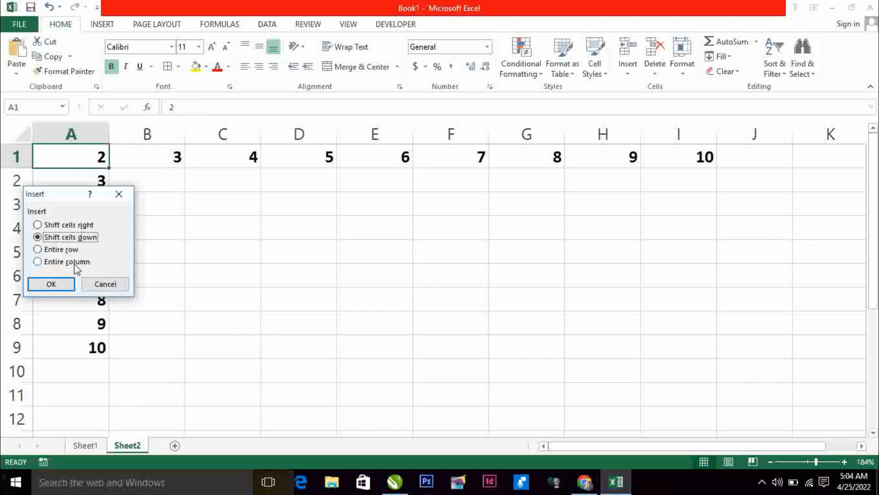
left_click(74, 264)
left_click(58, 286)
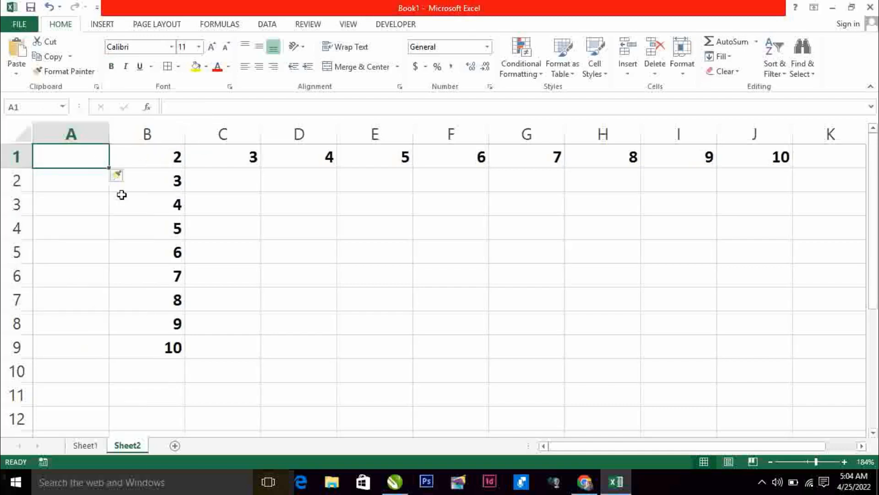
Clear the numbers in B2:B9 while keeping the header numbers in row 1.
left_click_drag(137, 181, 160, 351)
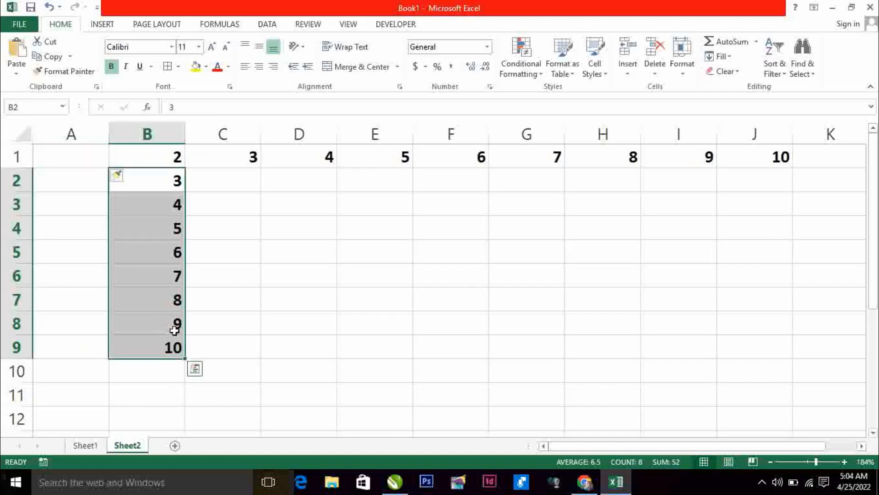
key("Delete")
left_click(129, 159)
Enter 1 in A1 and 2 in A2, extend the series down to 10 in A10, and make A1:A10 bold.
left_click(89, 160)
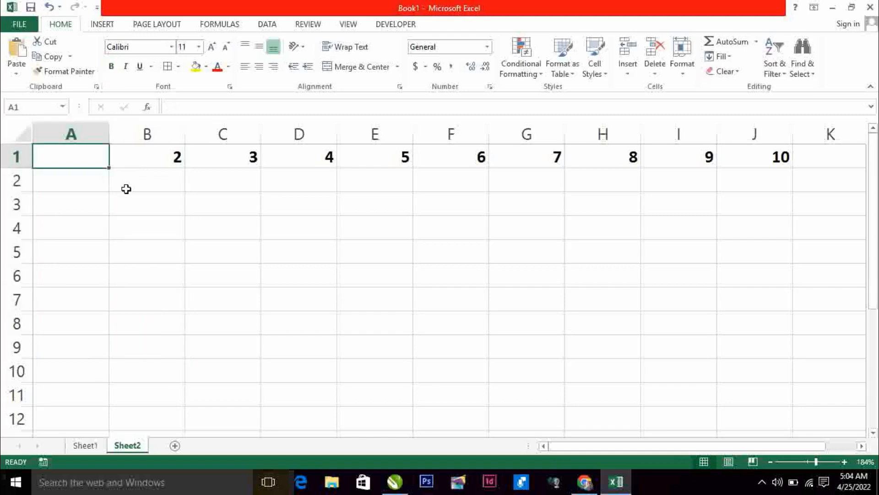
type("1")
key("Return")
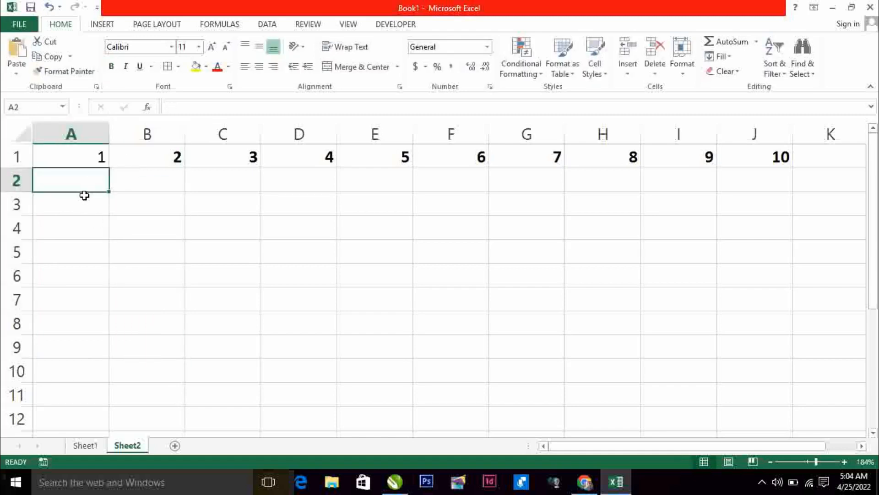
type("2")
key("Return")
left_click(87, 178)
left_click_drag(97, 163, 98, 381)
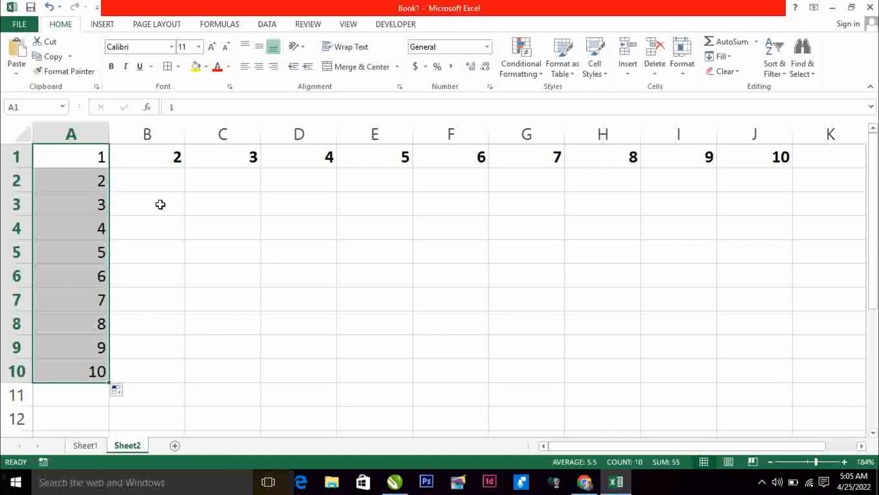
left_click(110, 66)
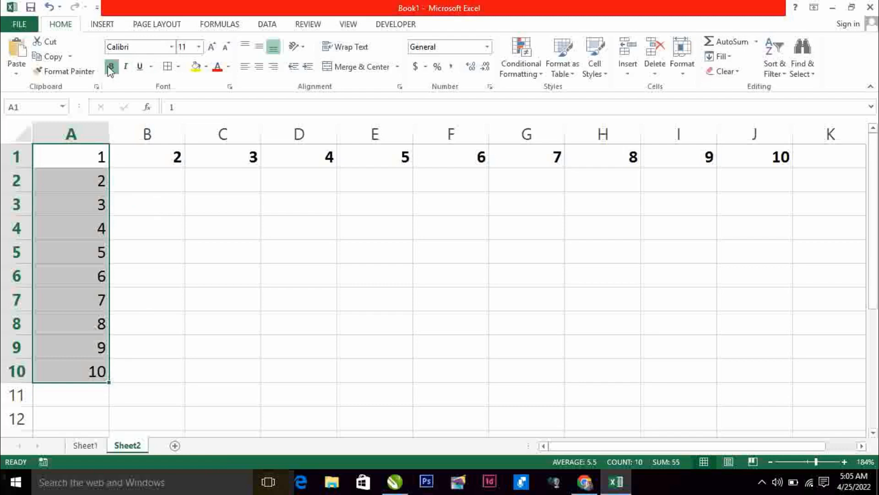
left_click(208, 378)
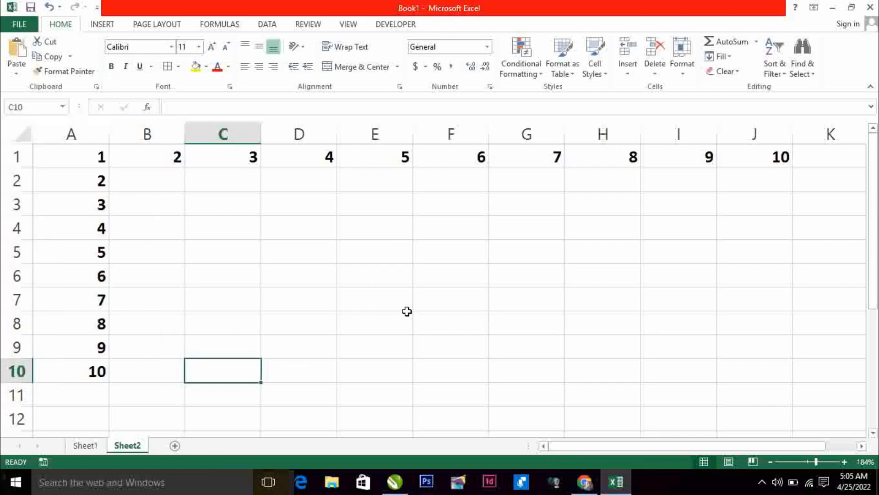
Examine how the row 1 and column A header cells, such as B1 and A2, pair up for the products in column B.
left_click(145, 178)
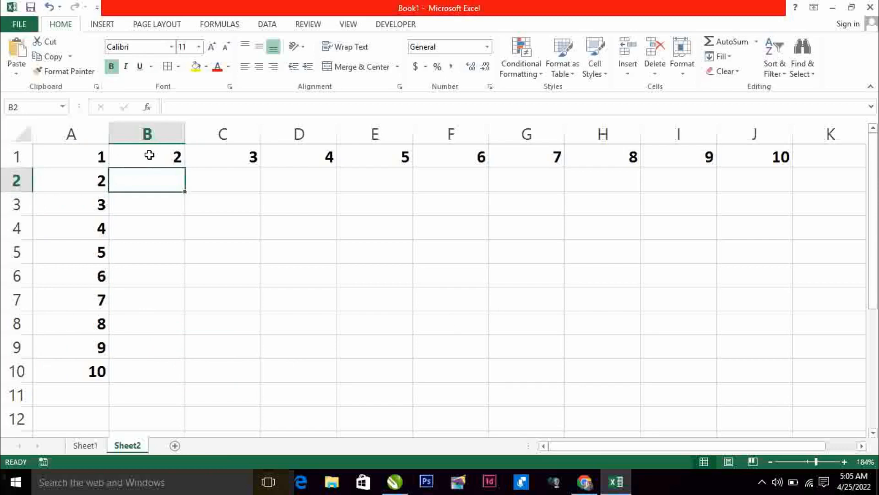
left_click(165, 158)
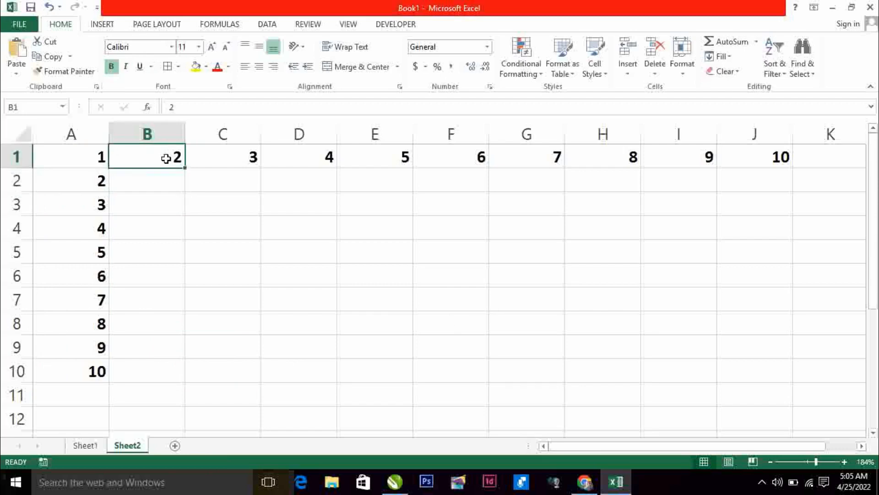
left_click(97, 186)
left_click(160, 155)
left_click(93, 183)
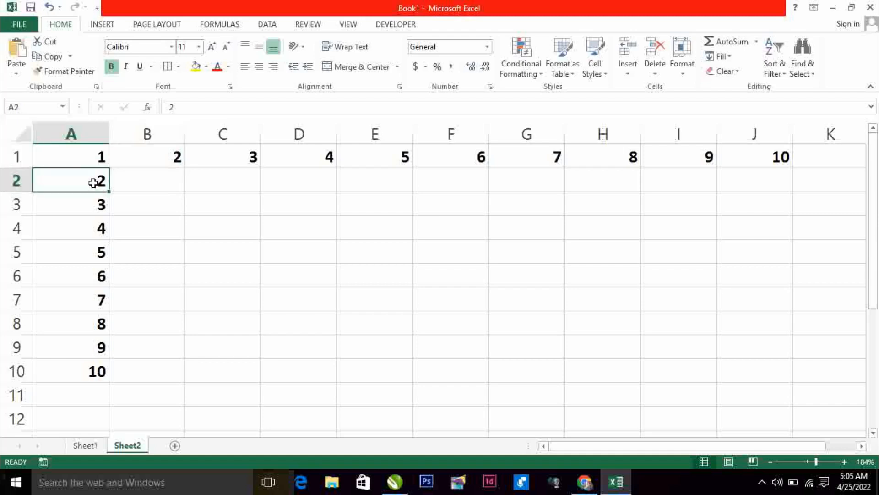
left_click(160, 157)
left_click(89, 177)
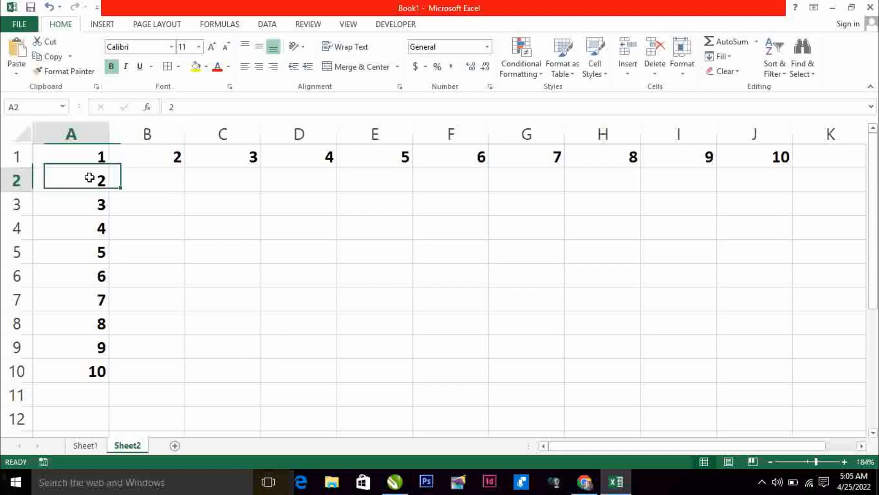
left_click(158, 157)
left_click(97, 181)
left_click(137, 161)
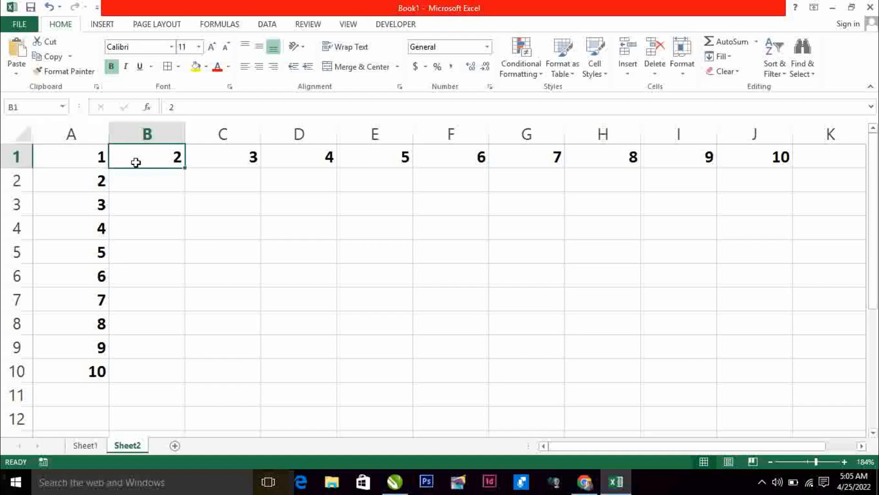
left_click(100, 159)
left_click(135, 158)
left_click(85, 158)
left_click(98, 178)
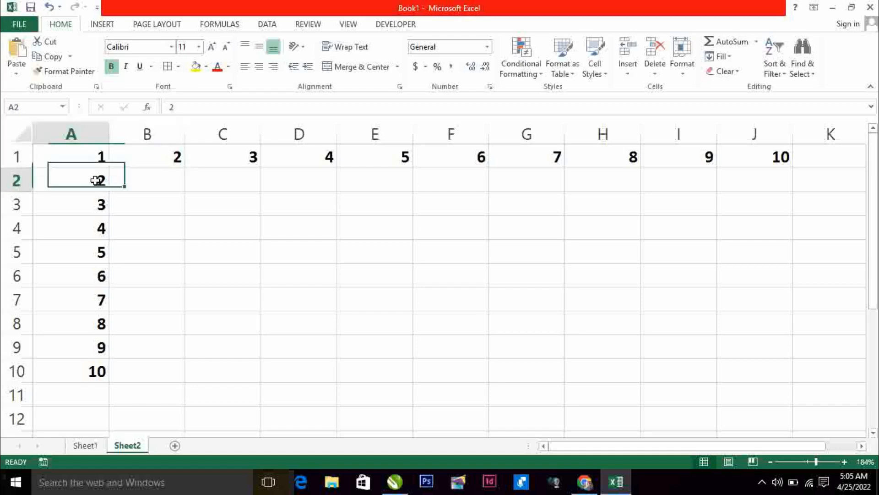
left_click(137, 158)
left_click(98, 178)
left_click(156, 177)
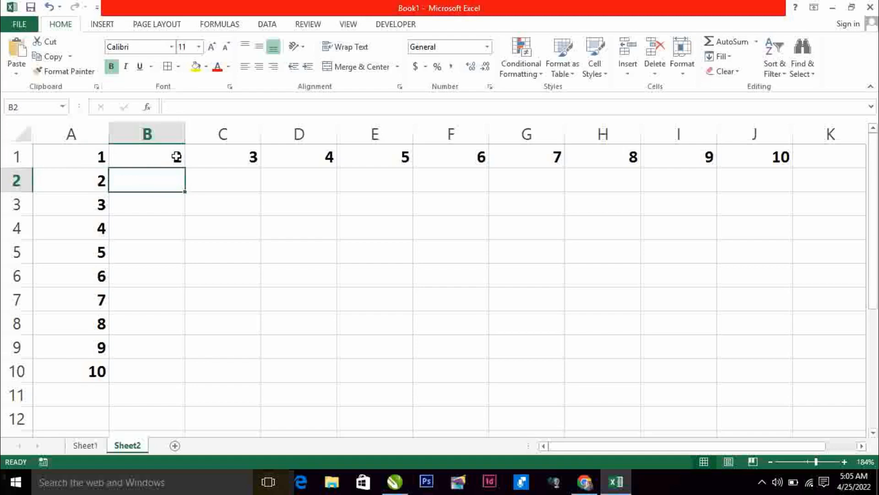
key("ctrl+z")
left_click(98, 200)
left_click(158, 204)
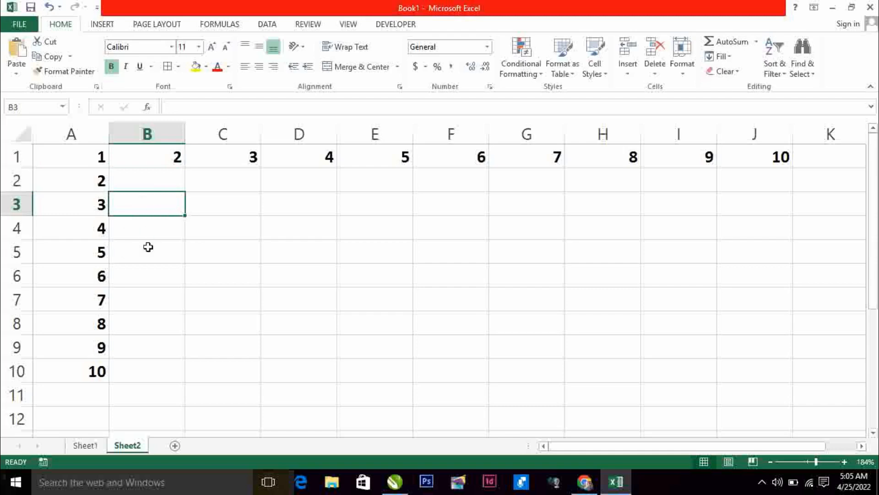
left_click(178, 156)
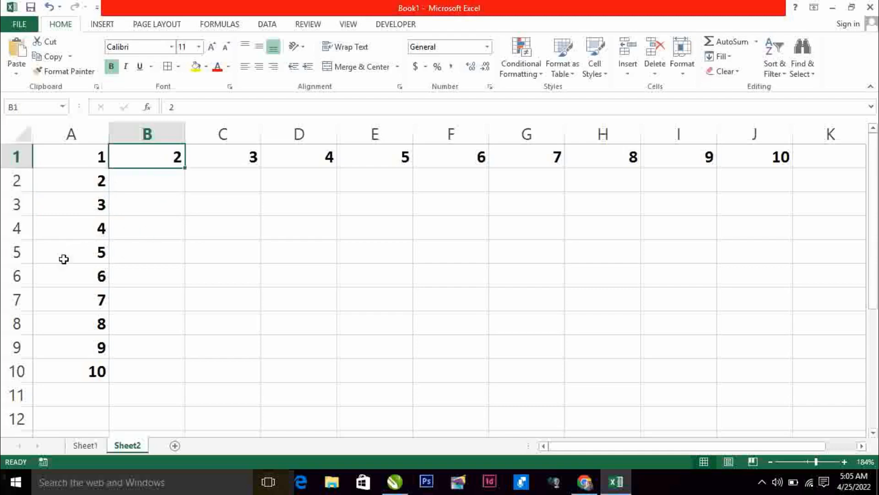
Build the formula =B1*A2 in B2 to multiply the row header by the column header.
left_click(157, 181)
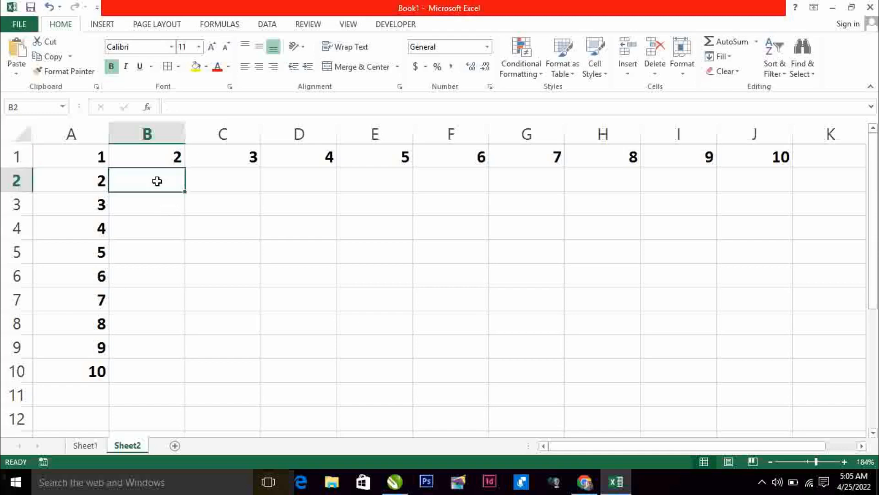
type("=")
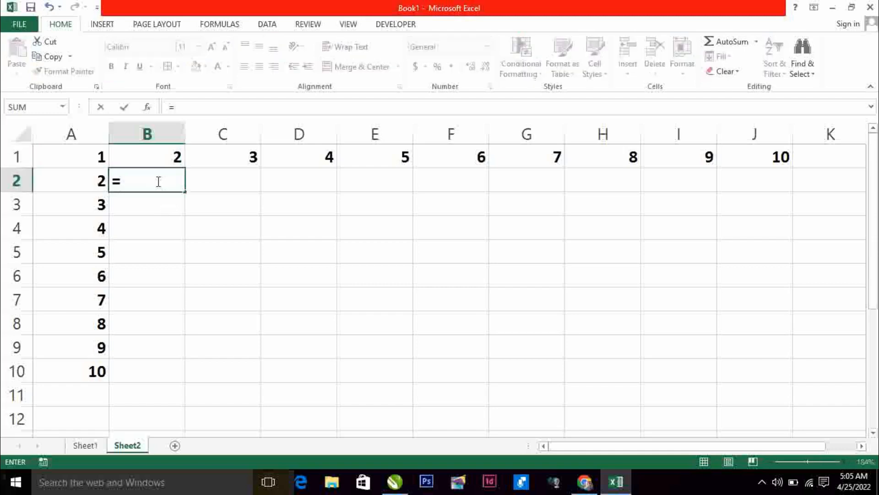
left_click(157, 157)
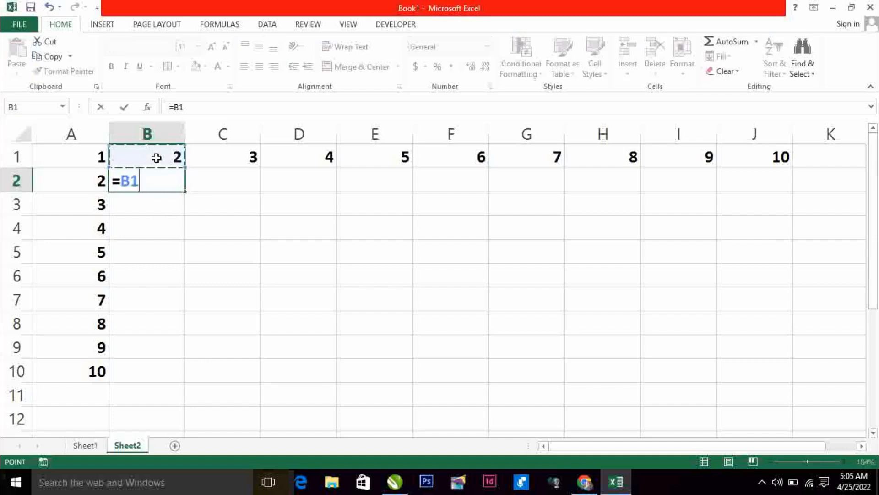
type("*")
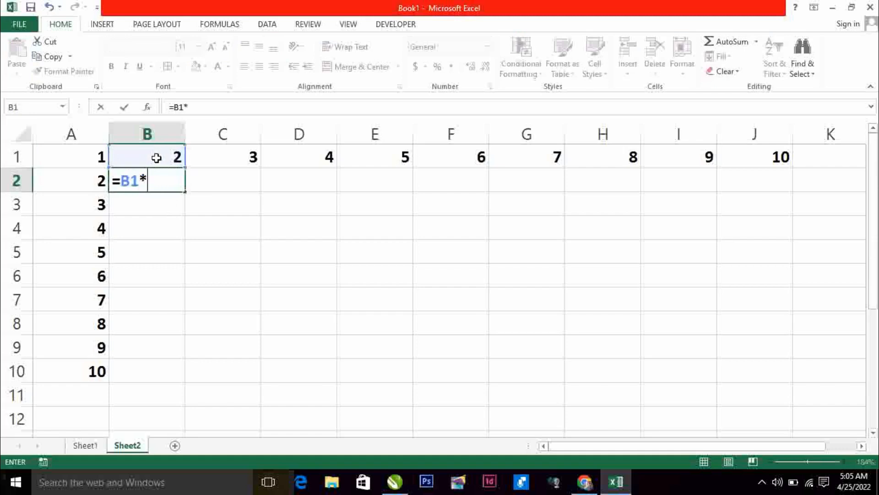
left_click(86, 183)
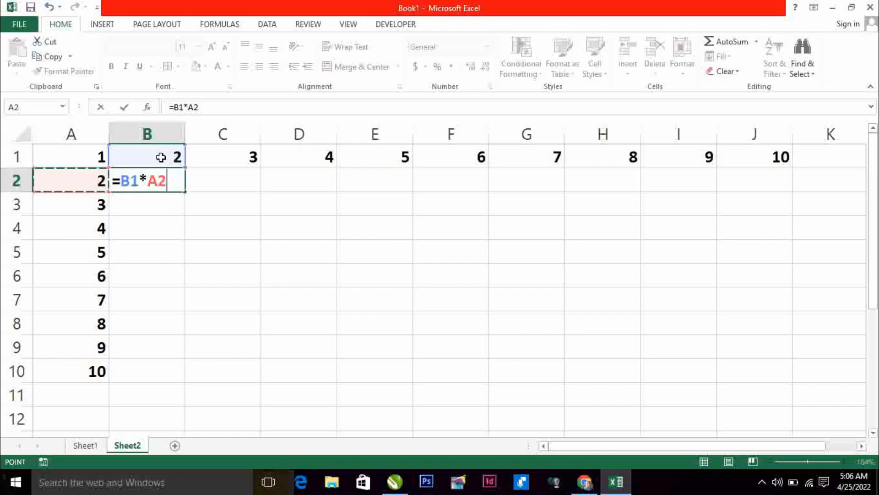
Lock row 1 and column A in the B2 formula so that it reads =B$1*$A2.
left_click(131, 183)
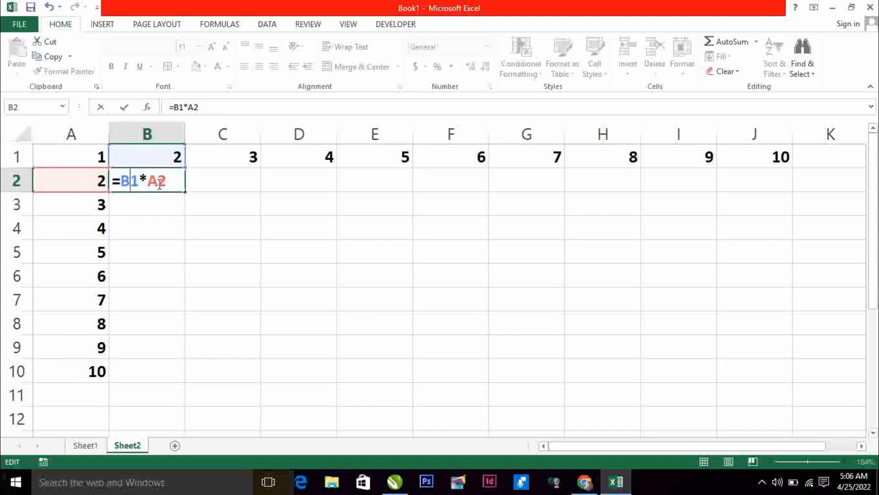
type("$")
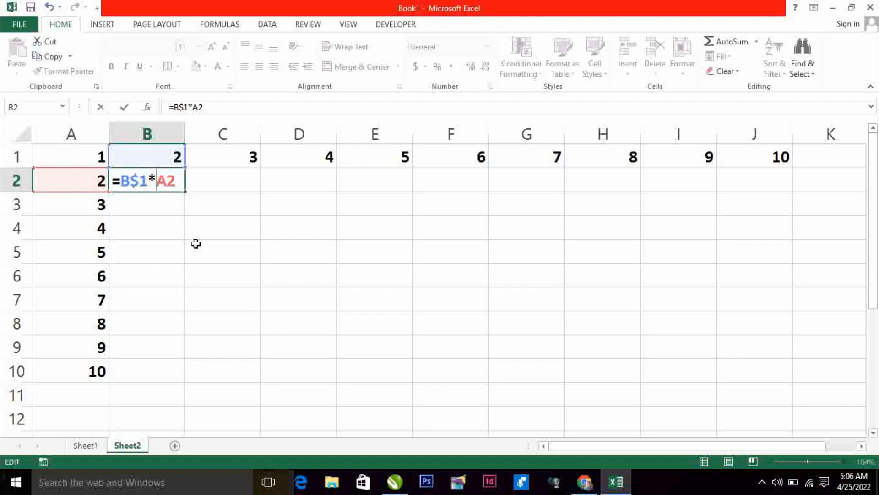
type("$")
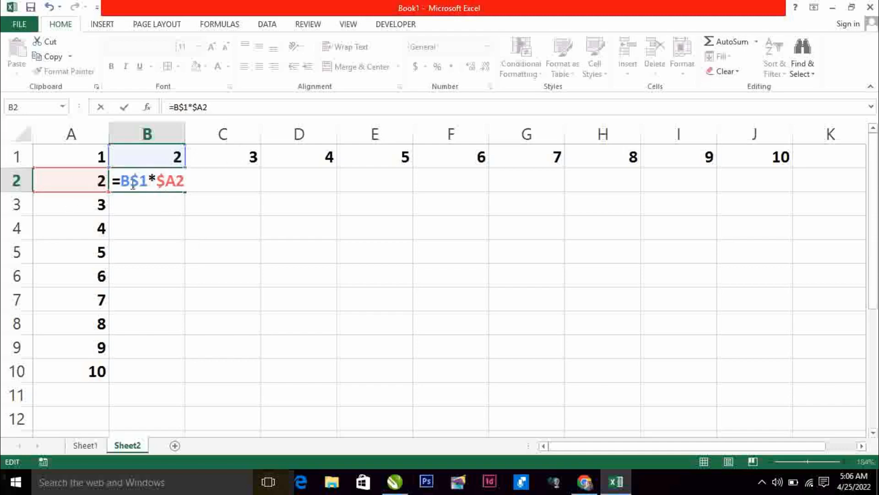
key("Return")
Fill the B2 formula across and down through J10 to complete the multiplication table.
left_click(164, 173)
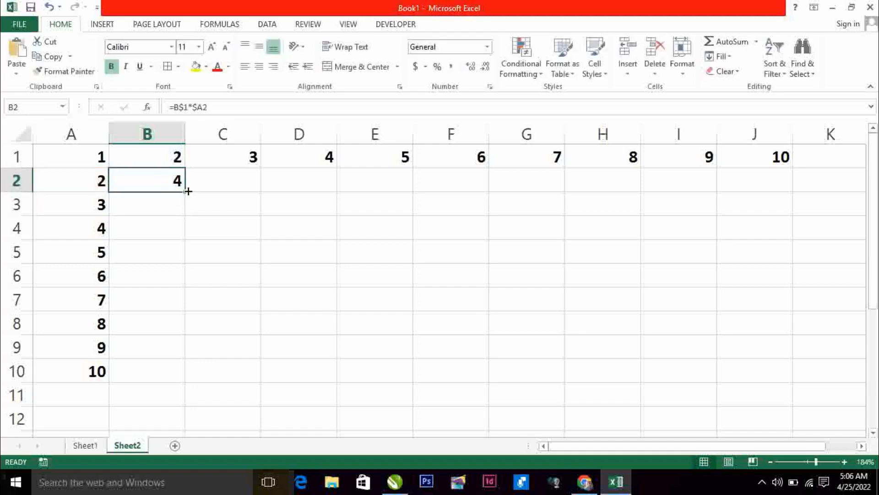
left_click_drag(188, 191, 778, 377)
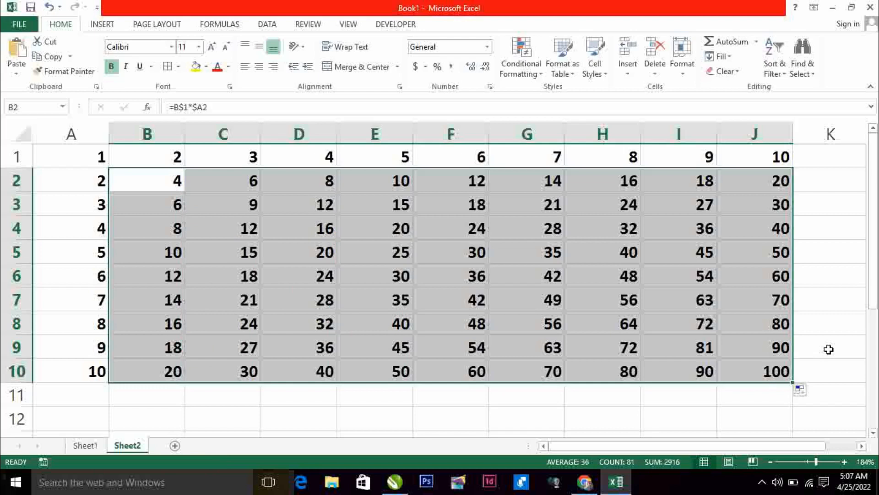
left_click(693, 407)
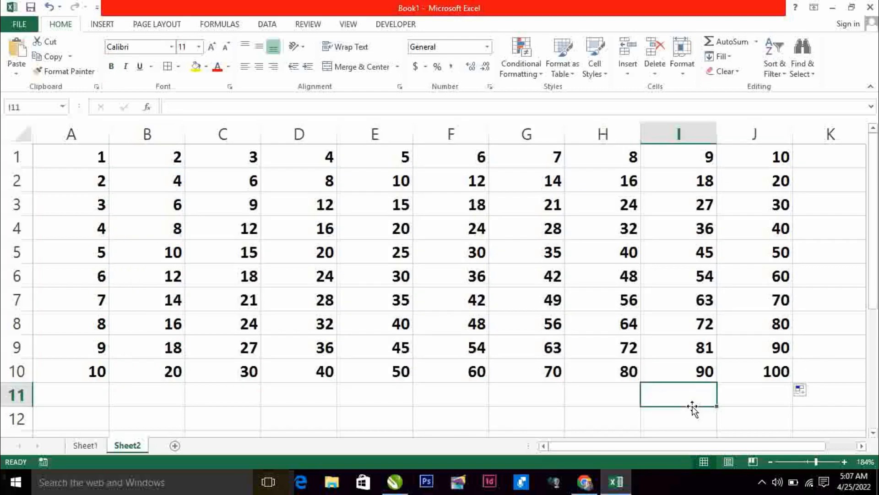